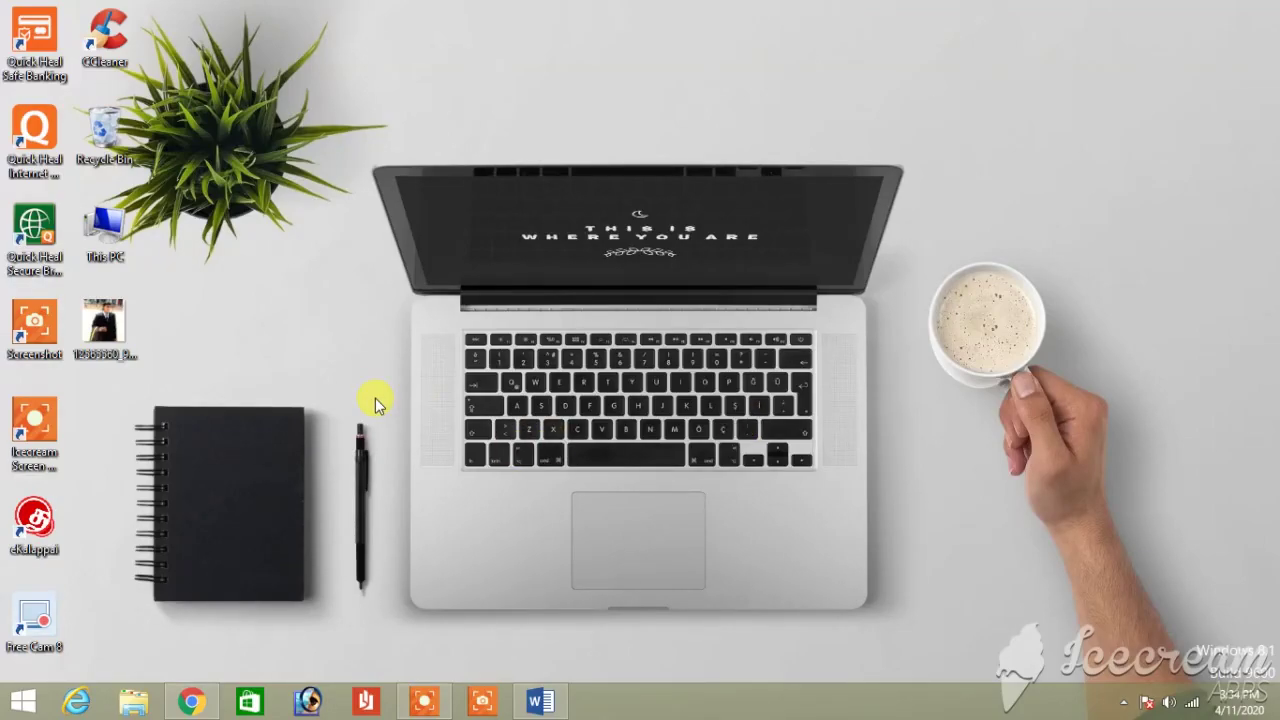
# Select the portrait photo's icon among the desktop icons.
pyautogui.click(99, 337)
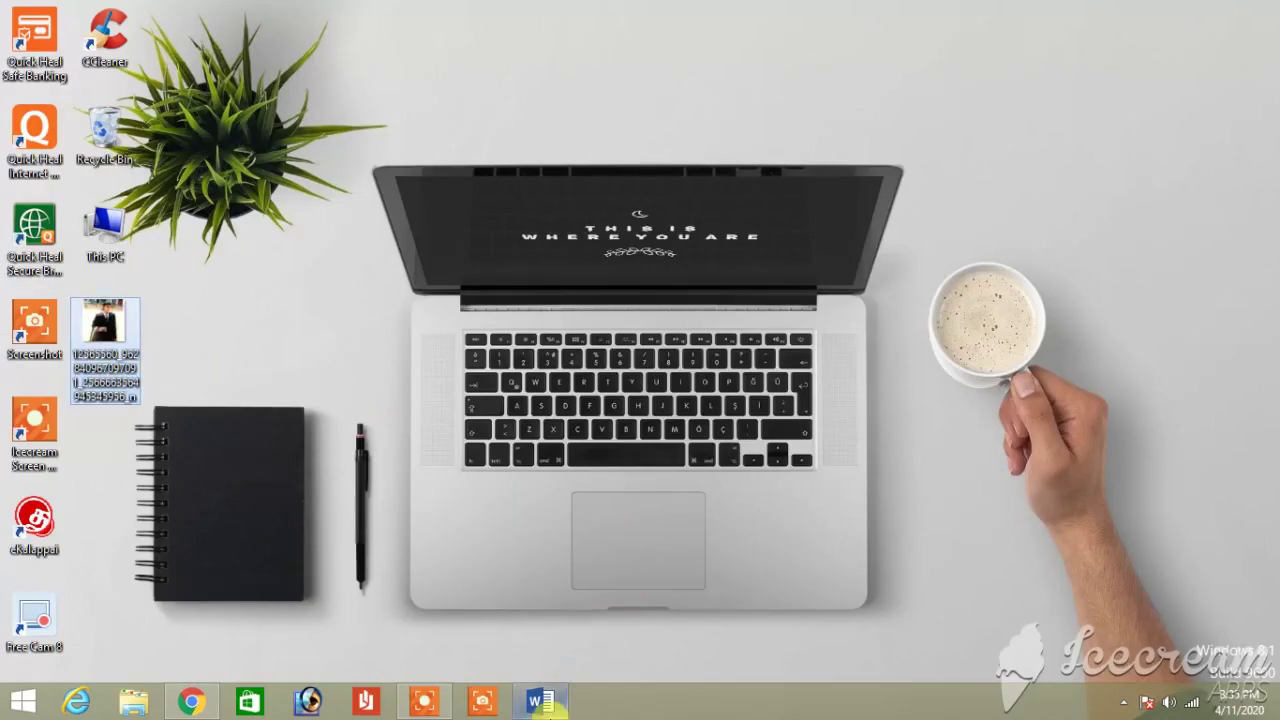
# Insert the portrait photo from the Desktop into a blank Word document.
pyautogui.click(540, 701)
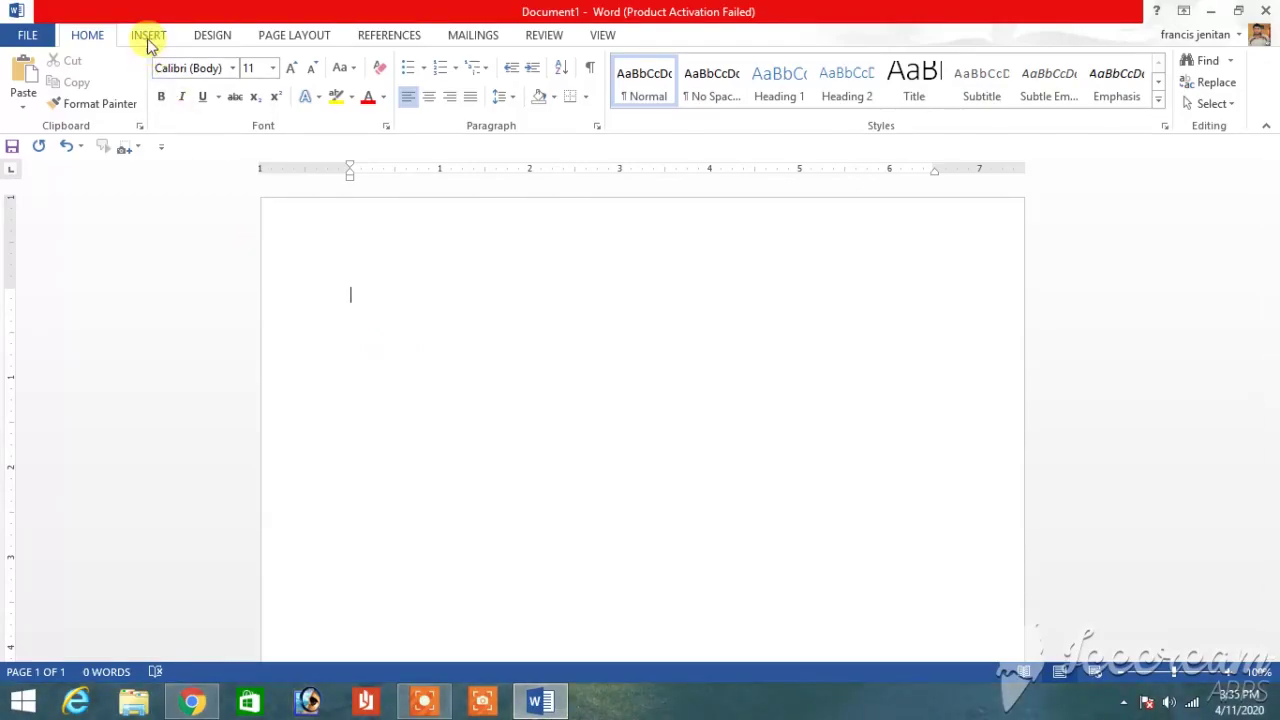
pyautogui.click(147, 38)
pyautogui.click(172, 75)
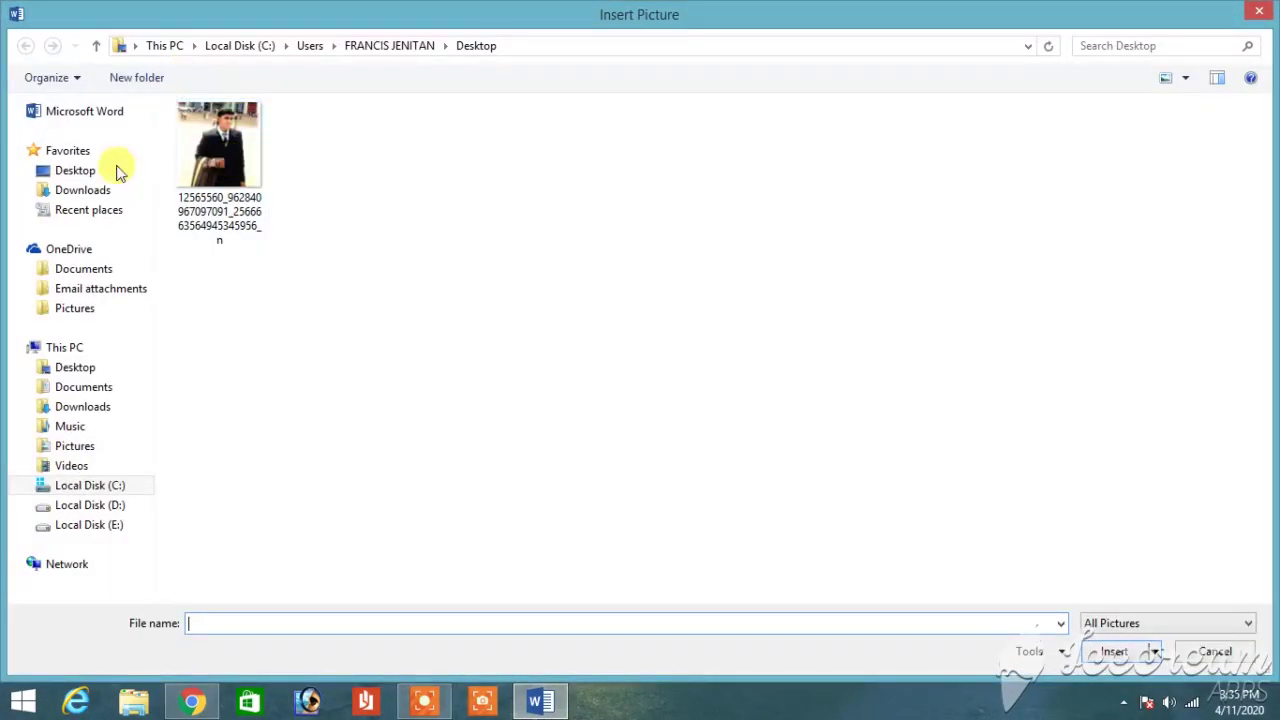
pyautogui.click(94, 174)
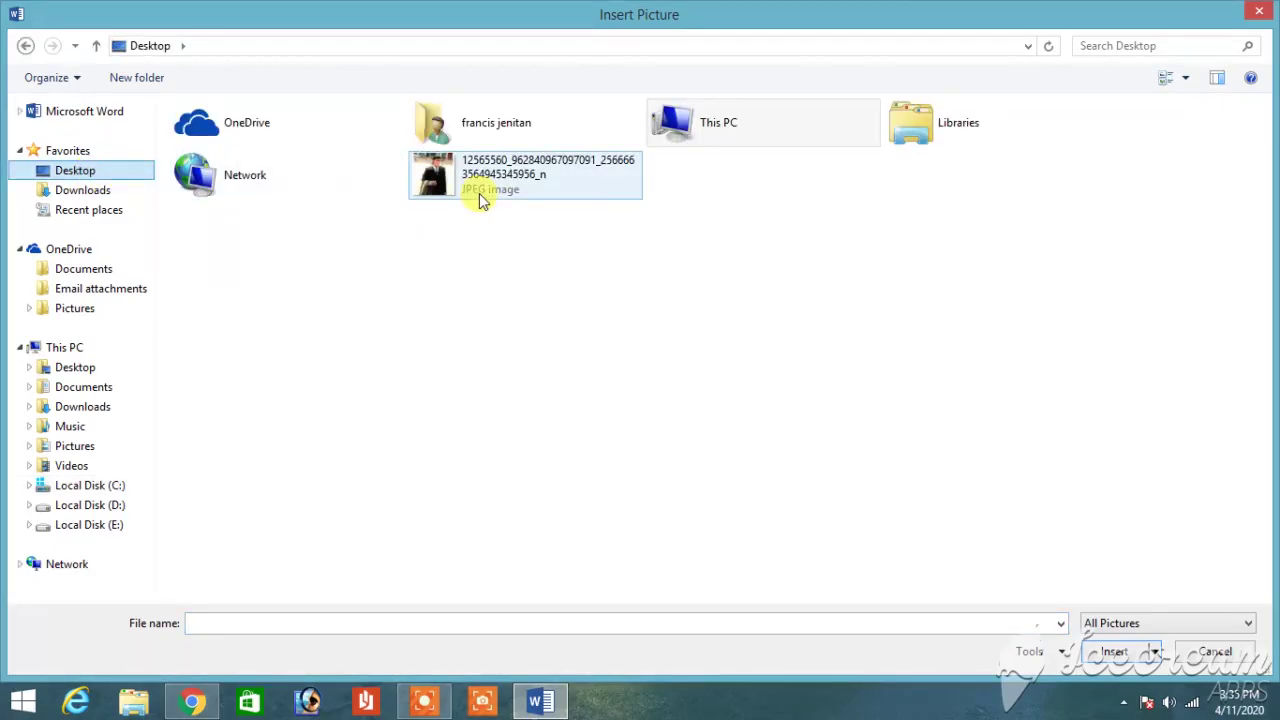
pyautogui.doubleClick(479, 193)
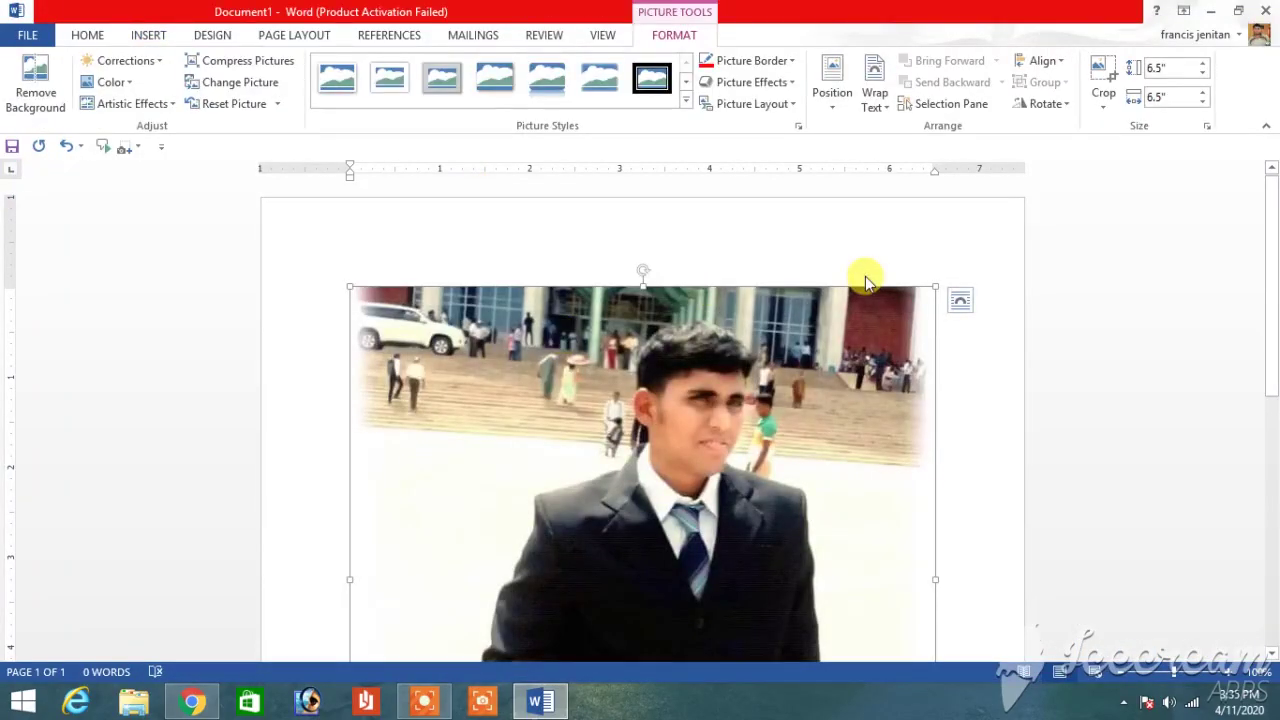
# Set the photo Behind Text, shrink it to 2.95" square and move it to the upper left.
pyautogui.click(875, 105)
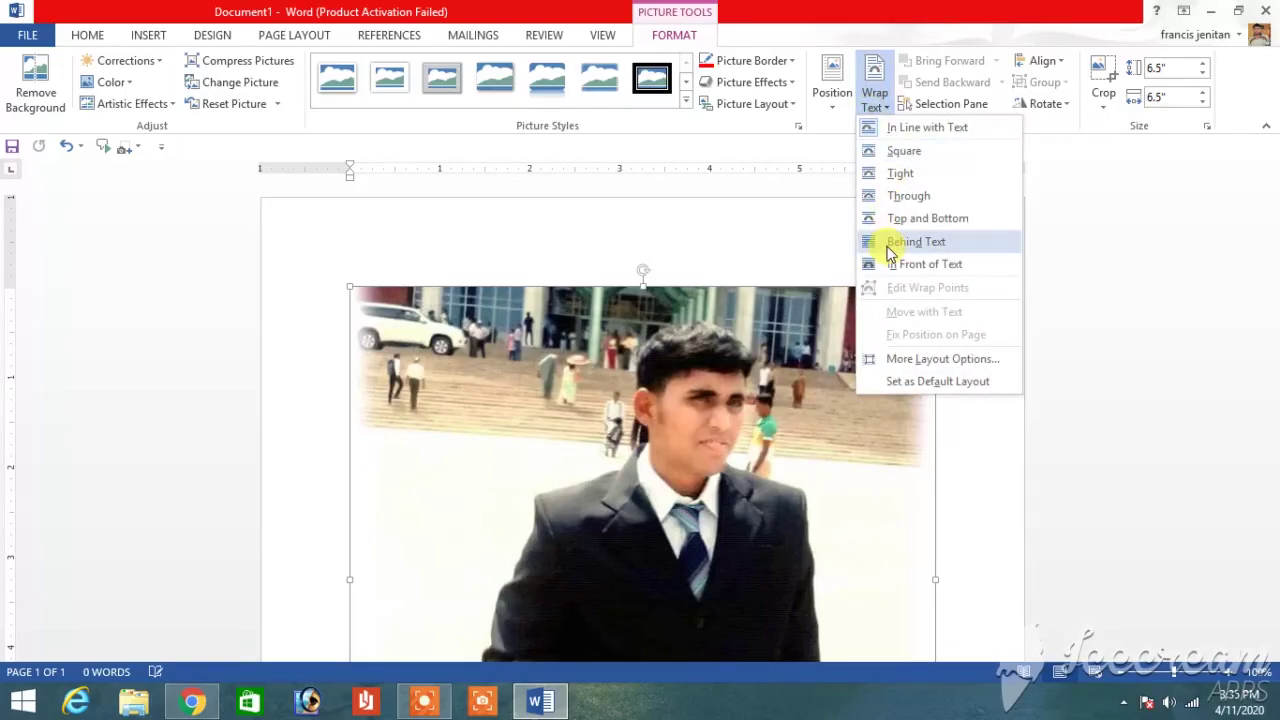
pyautogui.click(887, 247)
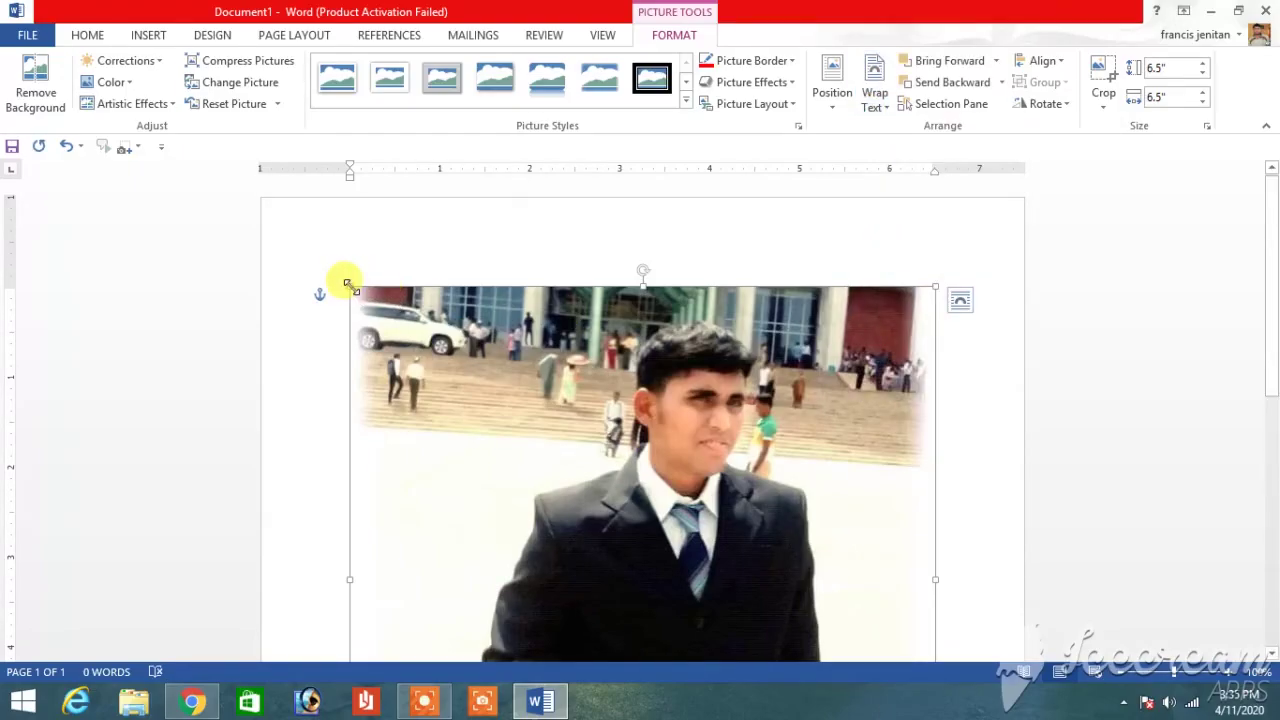
pyautogui.moveTo(350, 287); pyautogui.dragTo(545, 455)
pyautogui.scroll(-5, 700, 480)
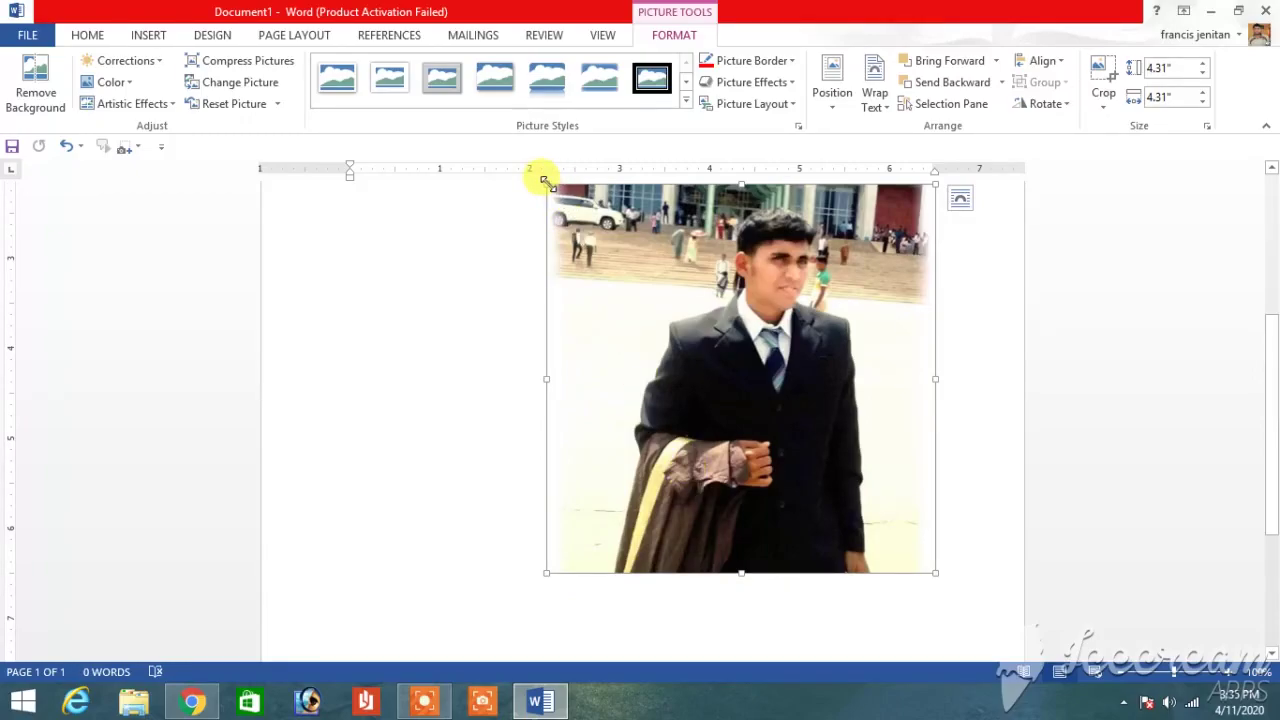
pyautogui.moveTo(545, 182); pyautogui.dragTo(669, 337)
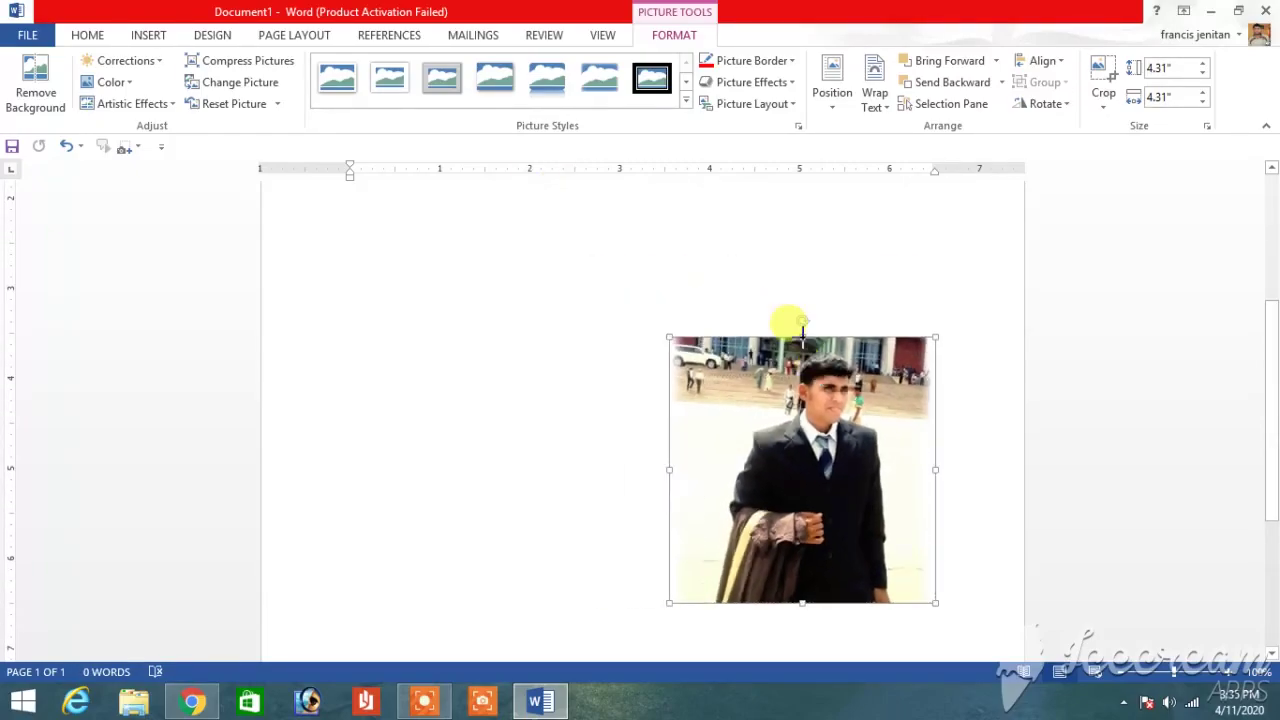
pyautogui.moveTo(766, 380); pyautogui.dragTo(426, 315)
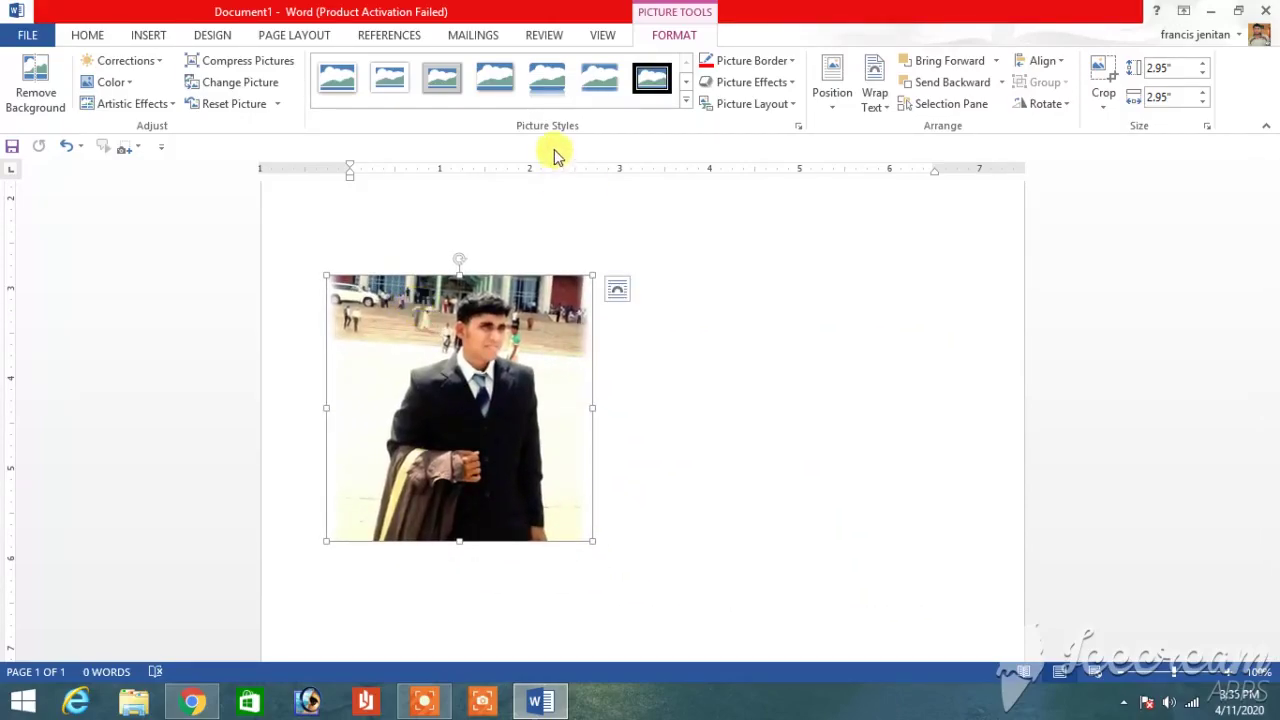
# Apply a rounded picture style and the first Parallel 3-D Rotation preset to the photo.
pyautogui.click(685, 101)
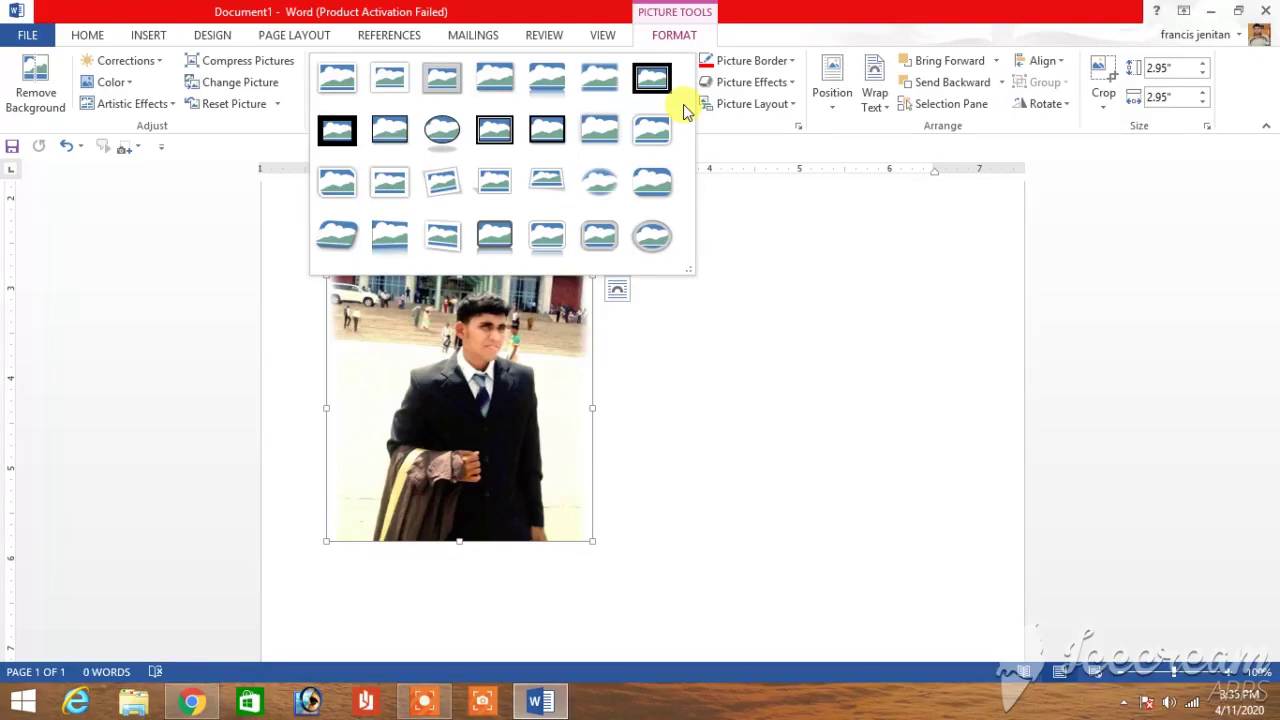
pyautogui.click(349, 242)
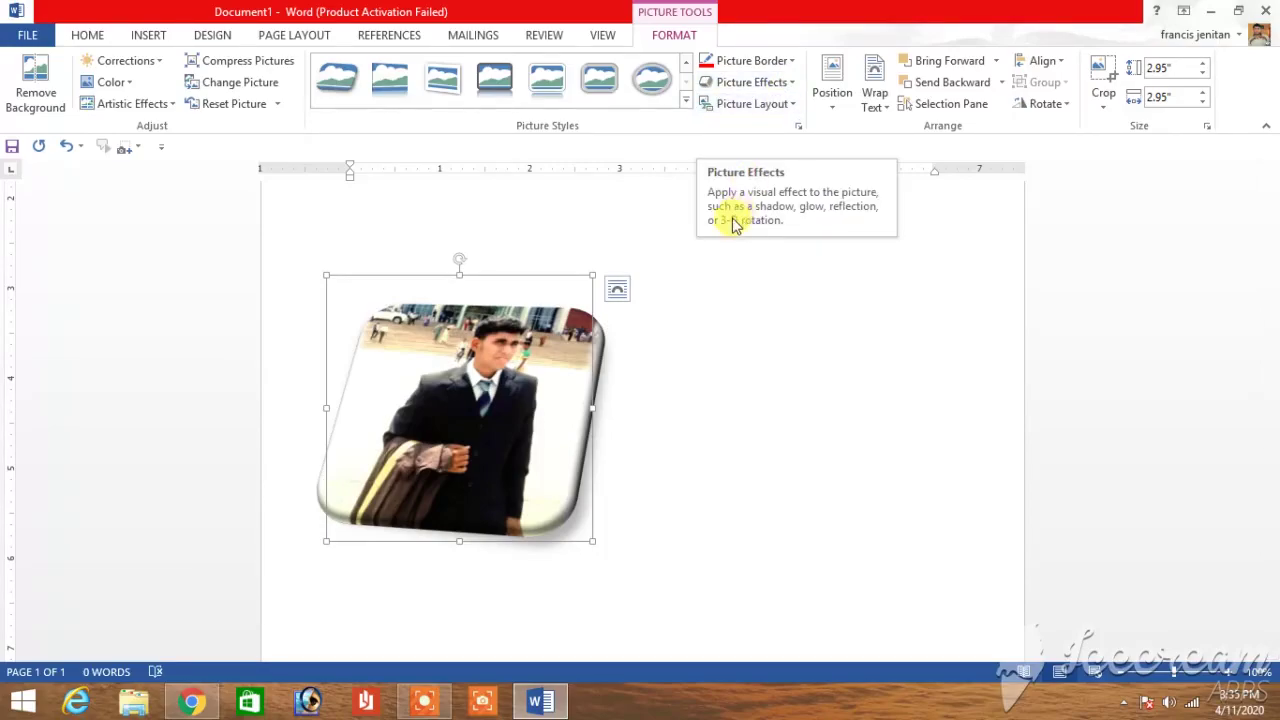
pyautogui.click(770, 84)
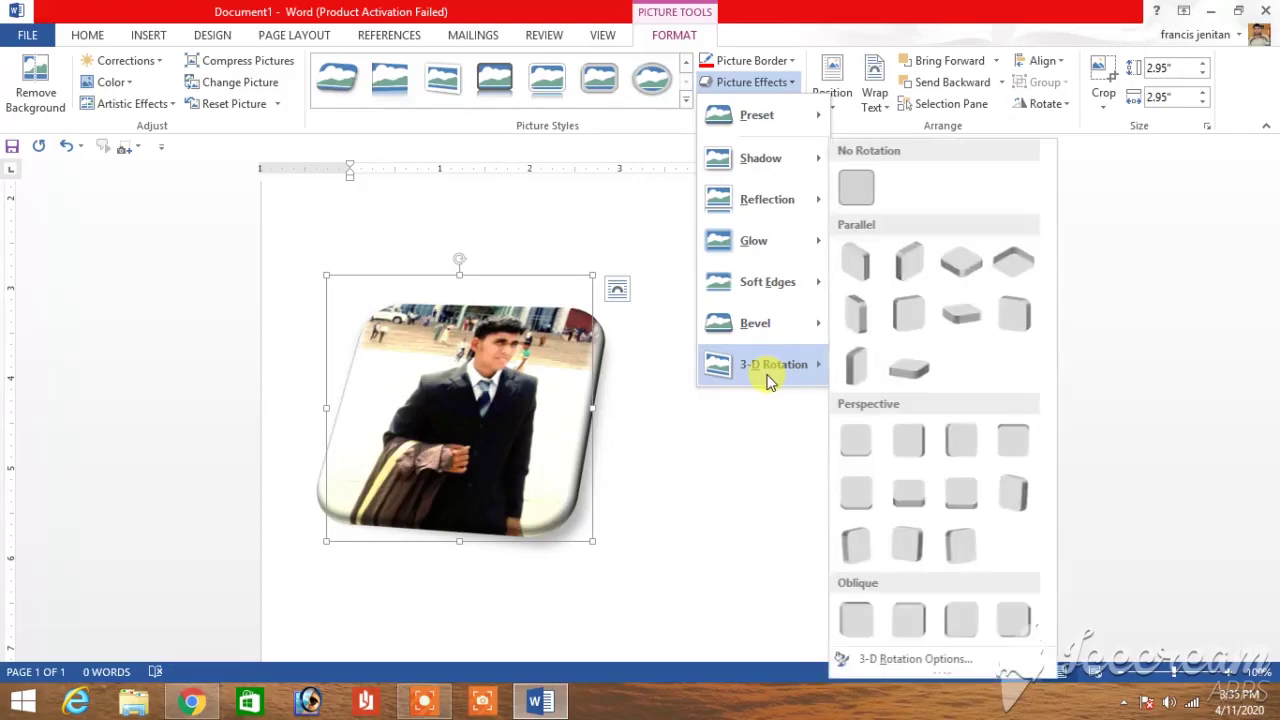
pyautogui.moveTo(773, 364)
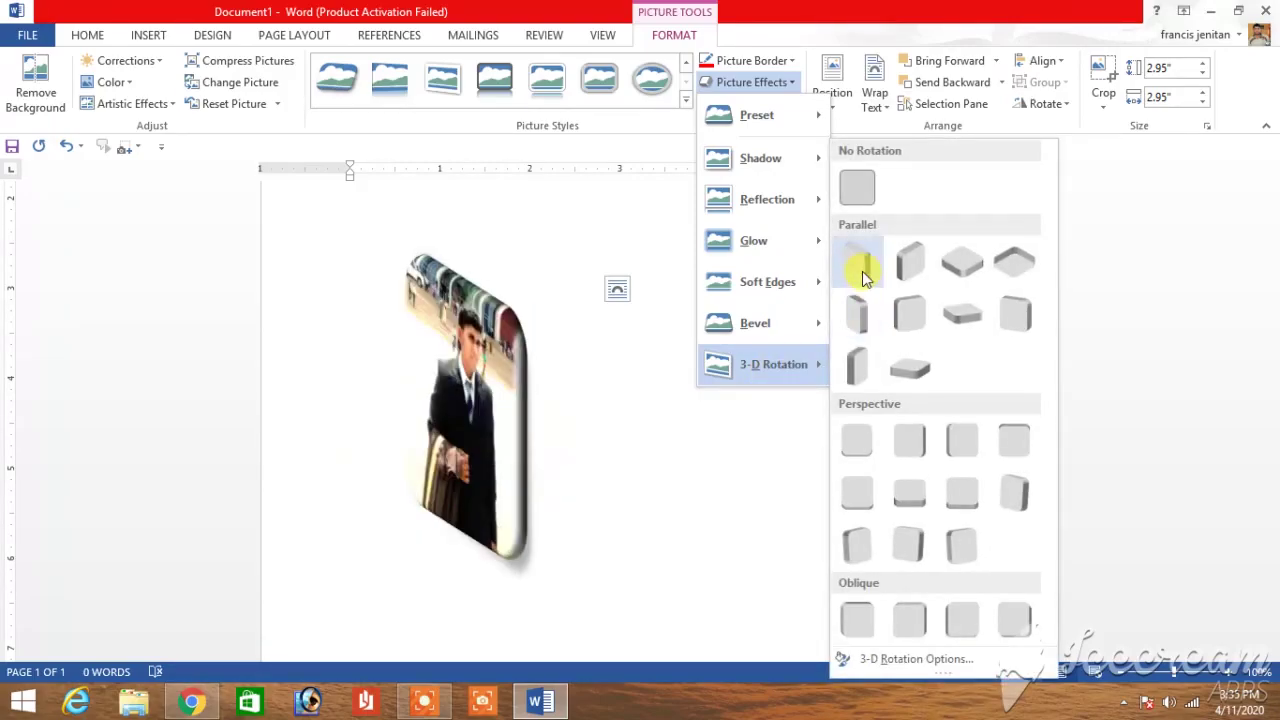
pyautogui.click(857, 264)
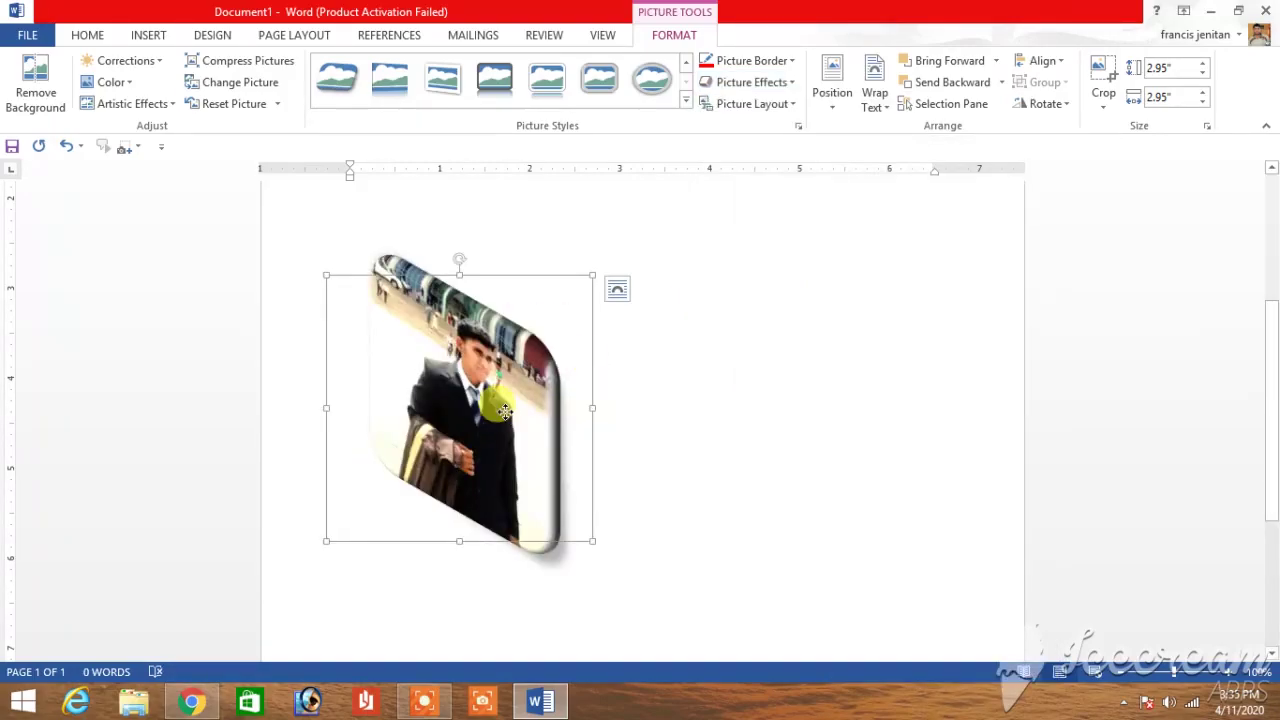
pyautogui.moveTo(505, 411); pyautogui.dragTo(471, 393)
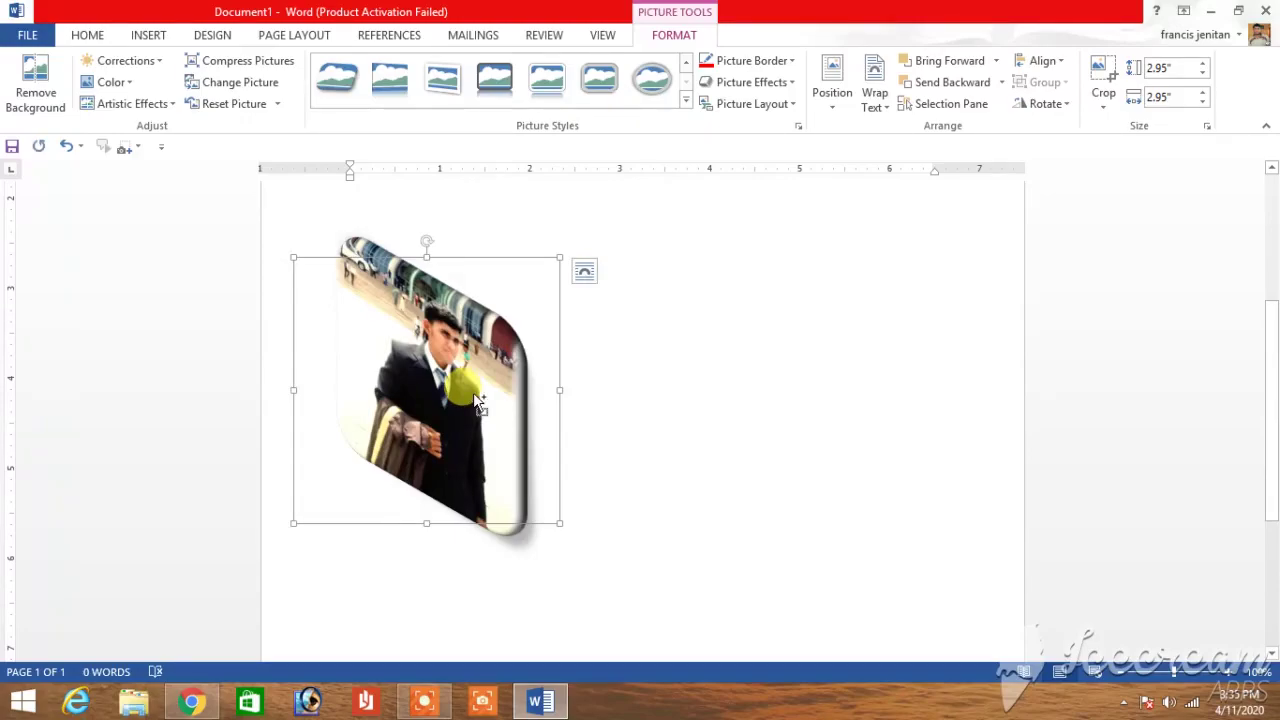
# Duplicate the rotated photo and place the copy to the right of the original.
pyautogui.hotkey('ctrl', 'c')
pyautogui.hotkey('ctrl', 'v')
pyautogui.moveTo(478, 402)
pyautogui.mouseDown()
pyautogui.moveTo(655, 318)
pyautogui.moveTo(705, 333)
pyautogui.mouseUp()
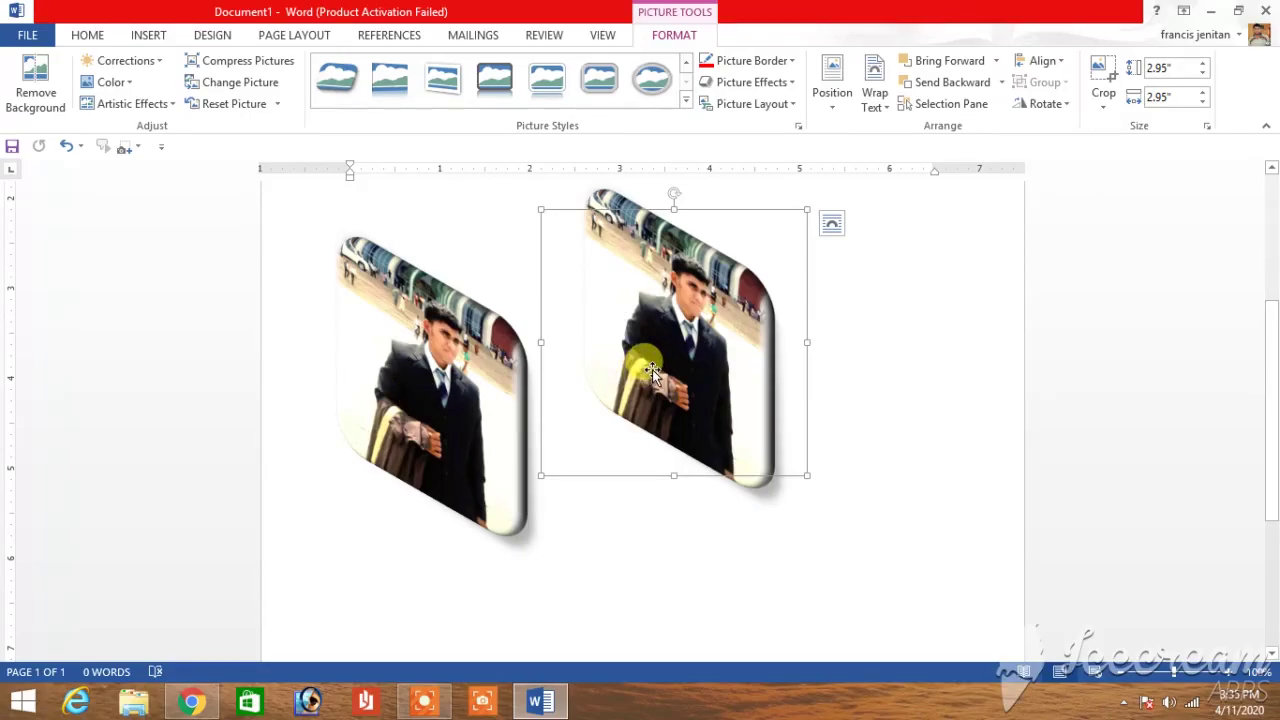
# Tilt the right copy the opposite way with another Parallel 3-D Rotation preset.
pyautogui.moveTo(652, 369); pyautogui.dragTo(705, 366)
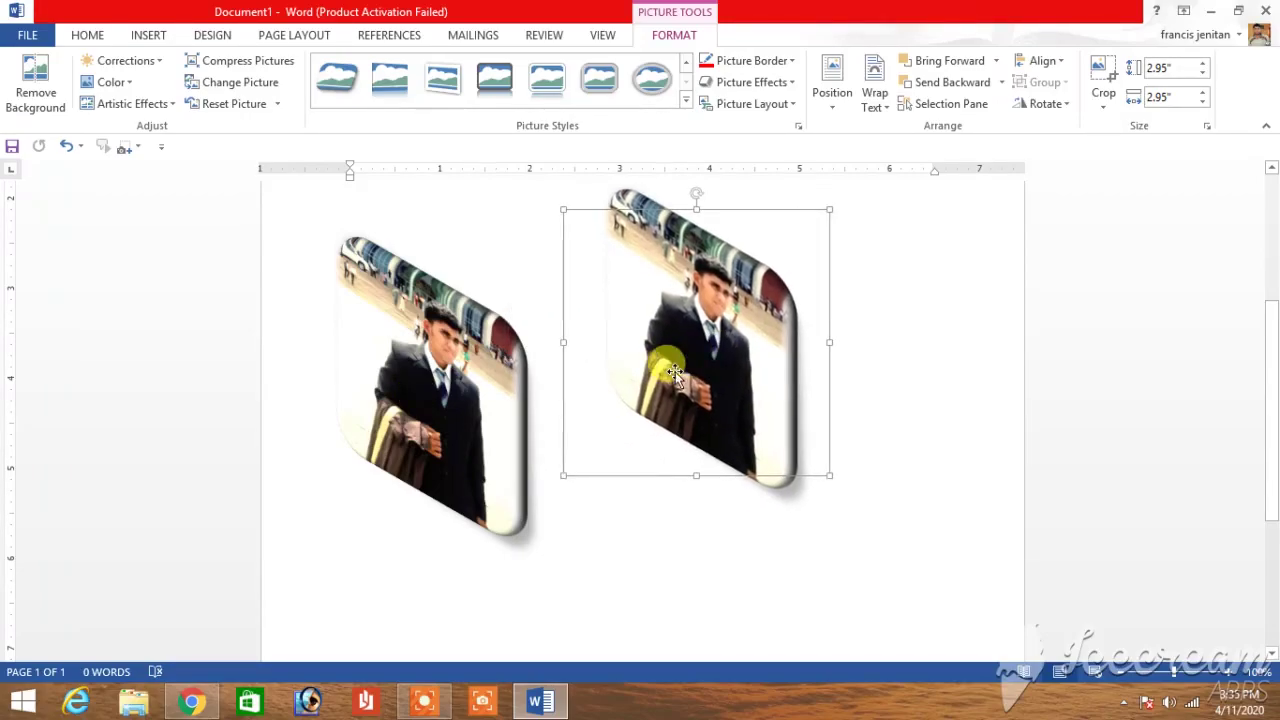
pyautogui.click(786, 88)
pyautogui.moveTo(773, 364)
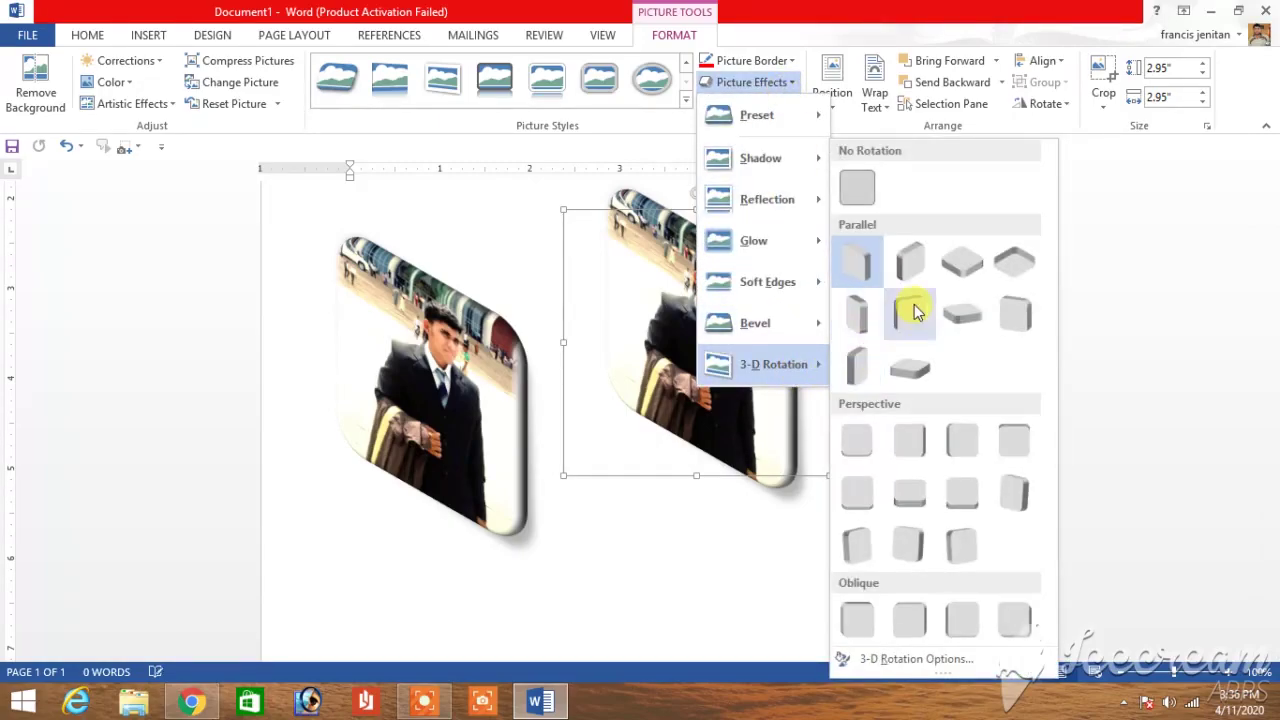
pyautogui.click(907, 278)
# Join the left and right copies edge to edge.
pyautogui.click(640, 400)
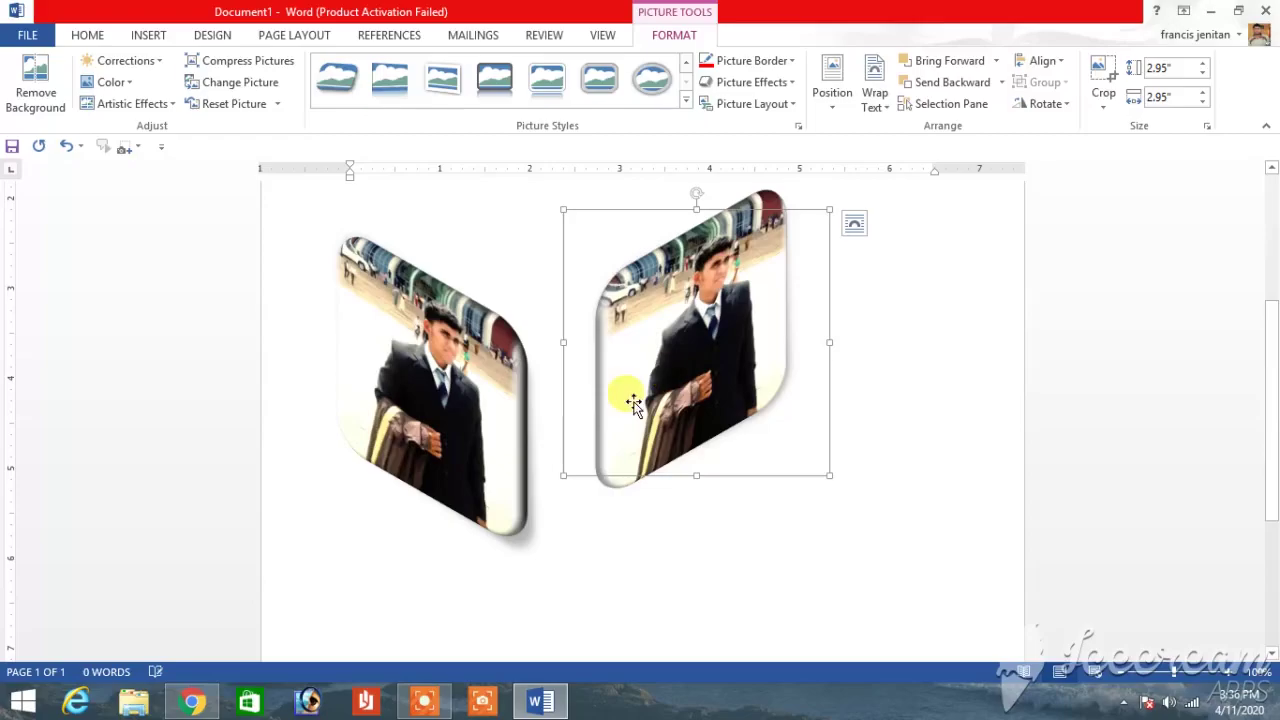
pyautogui.moveTo(434, 440)
pyautogui.mouseDown()
pyautogui.moveTo(698, 457)
pyautogui.moveTo(874, 214)
pyautogui.mouseUp()
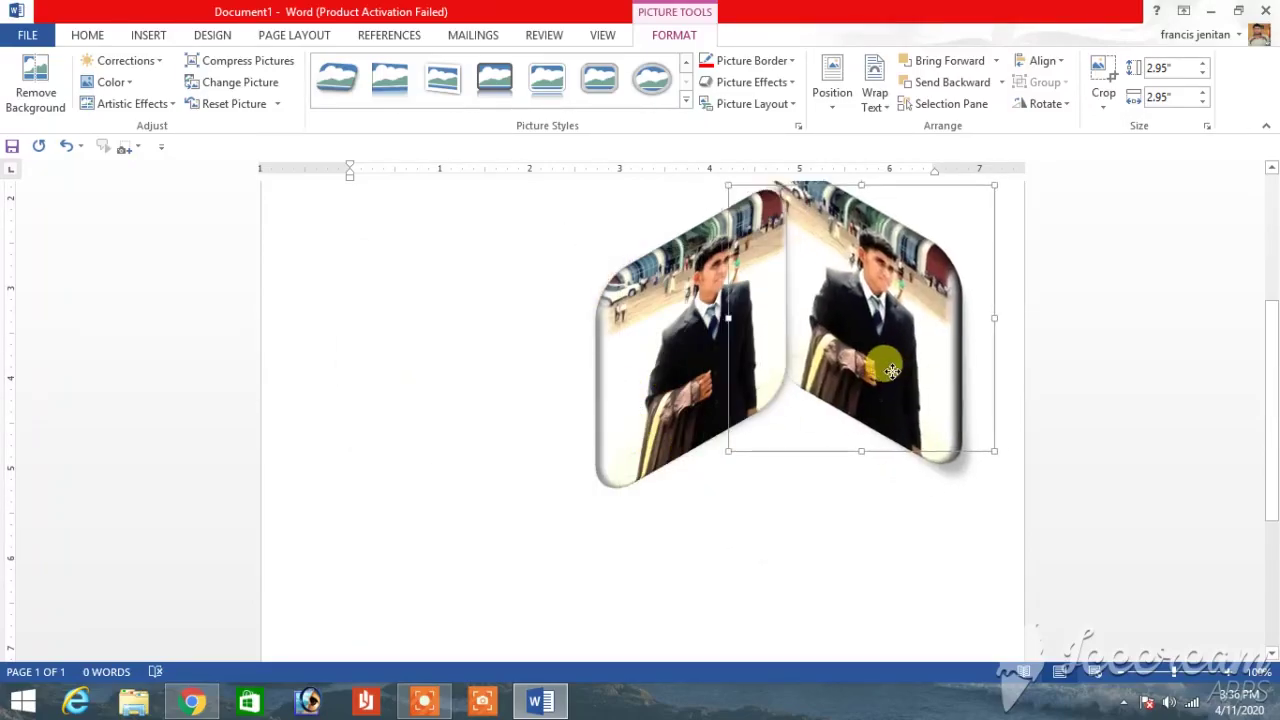
pyautogui.click(556, 374)
pyautogui.moveTo(556, 374); pyautogui.dragTo(508, 363)
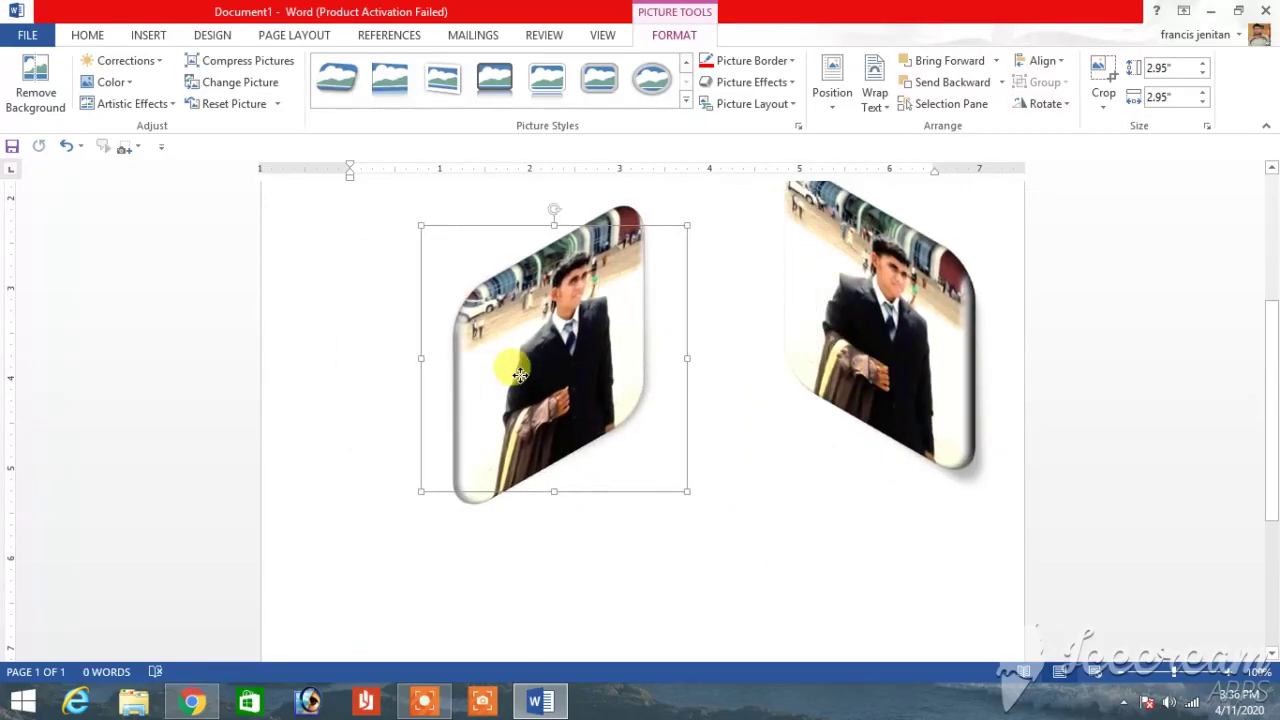
pyautogui.moveTo(808, 343); pyautogui.dragTo(666, 376)
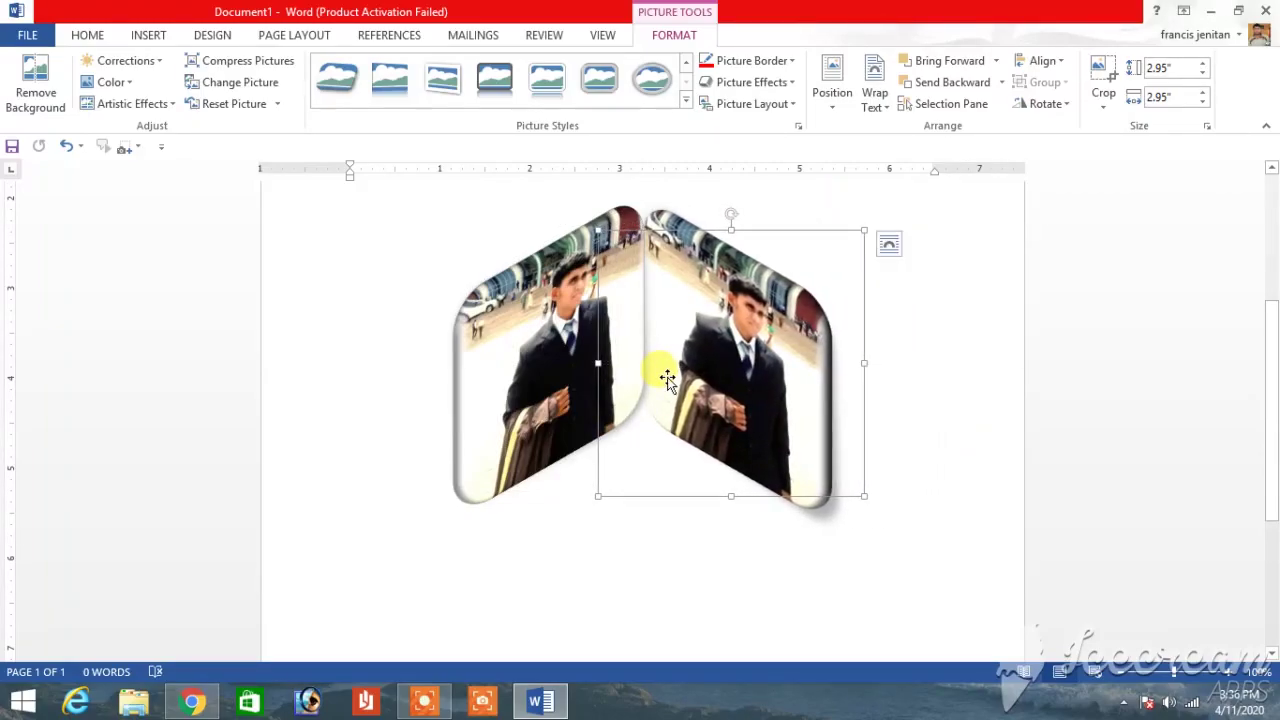
# Paste two more copies and place them below the left and right faces.
pyautogui.hotkey('ctrl', 'v')
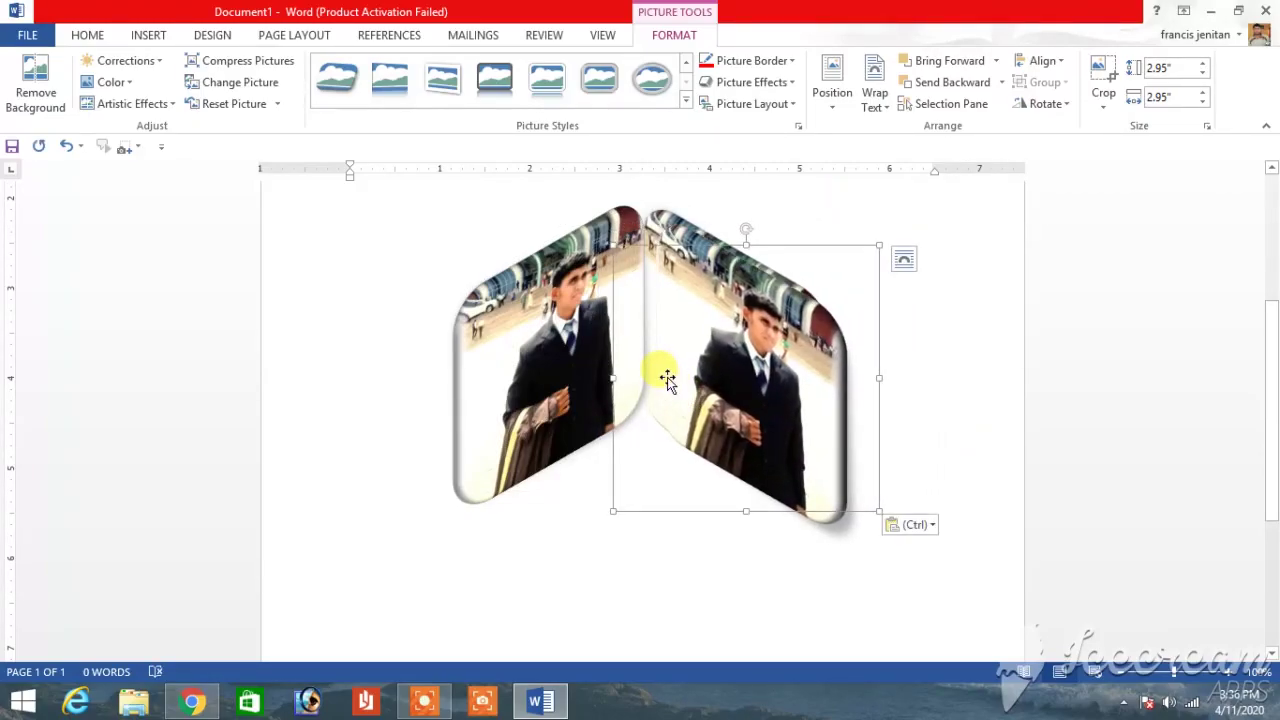
pyautogui.moveTo(667, 377)
pyautogui.mouseDown()
pyautogui.moveTo(437, 514)
pyautogui.moveTo(400, 491)
pyautogui.moveTo(452, 462)
pyautogui.mouseUp()
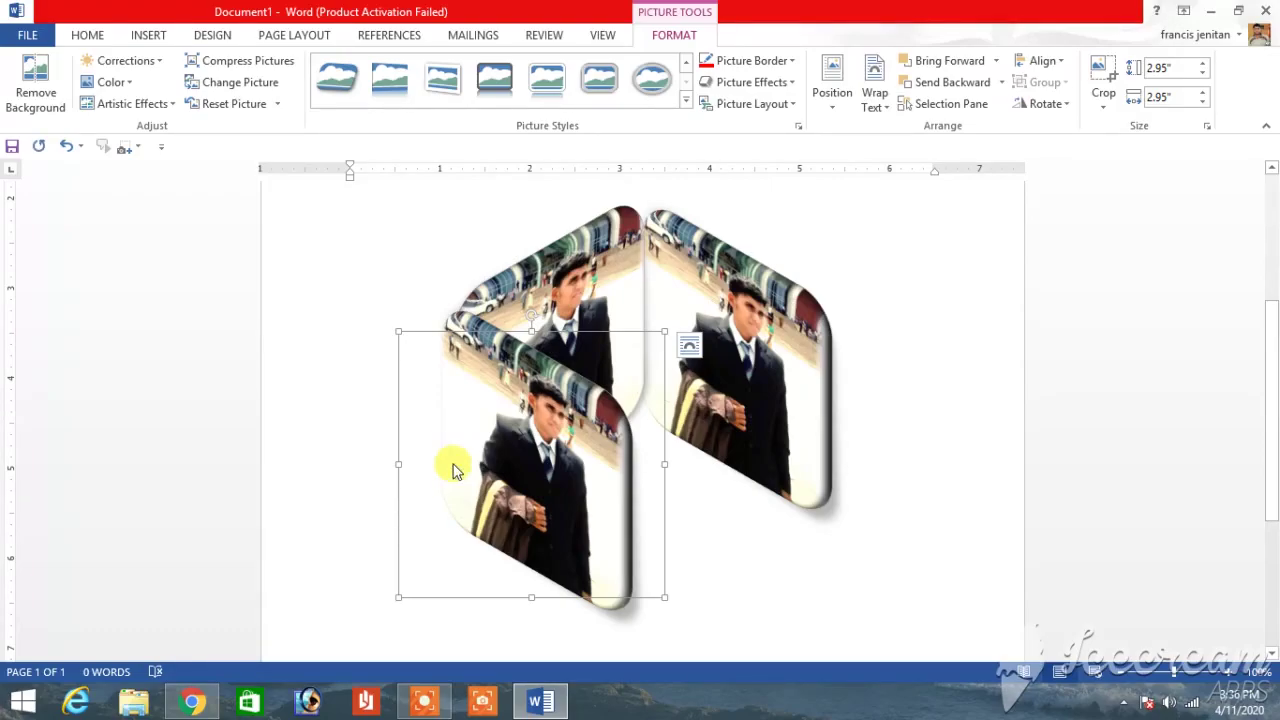
pyautogui.hotkey('ctrl', 'v')
pyautogui.moveTo(452, 462); pyautogui.dragTo(636, 423)
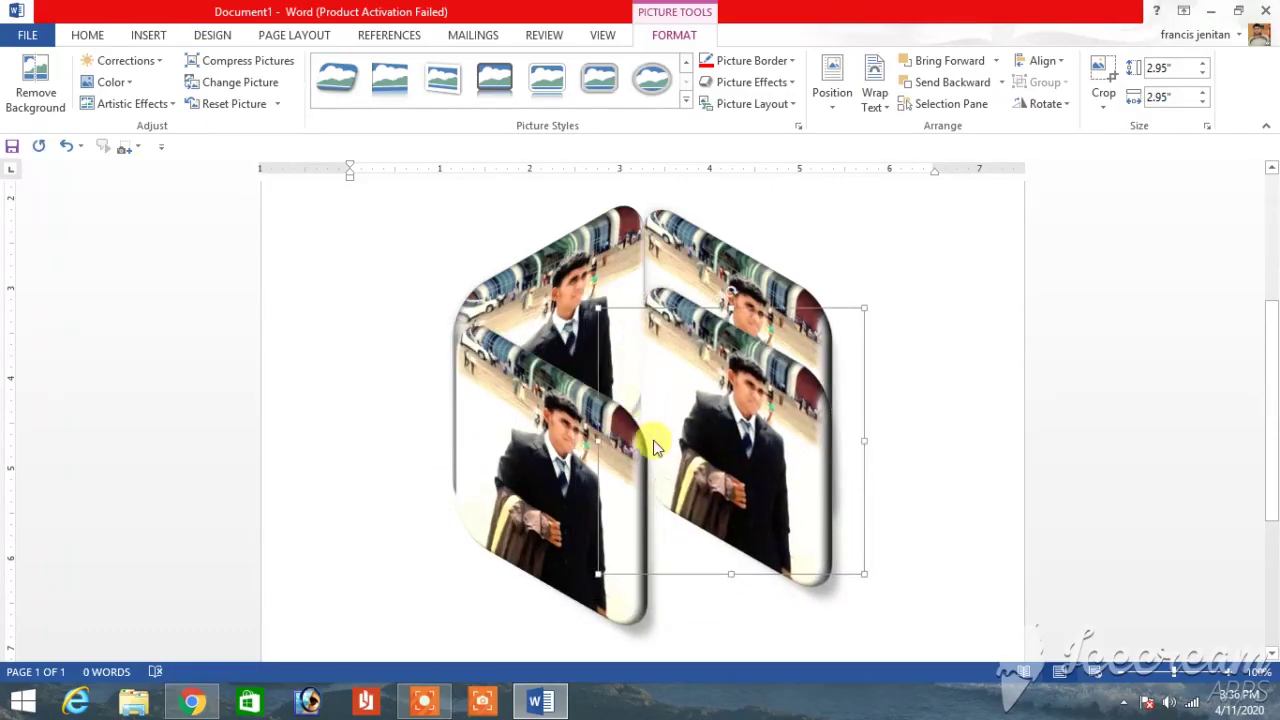
# Give the last copy a matching Parallel 3-D rotation and fit it into the cube's lower right.
pyautogui.click(775, 82)
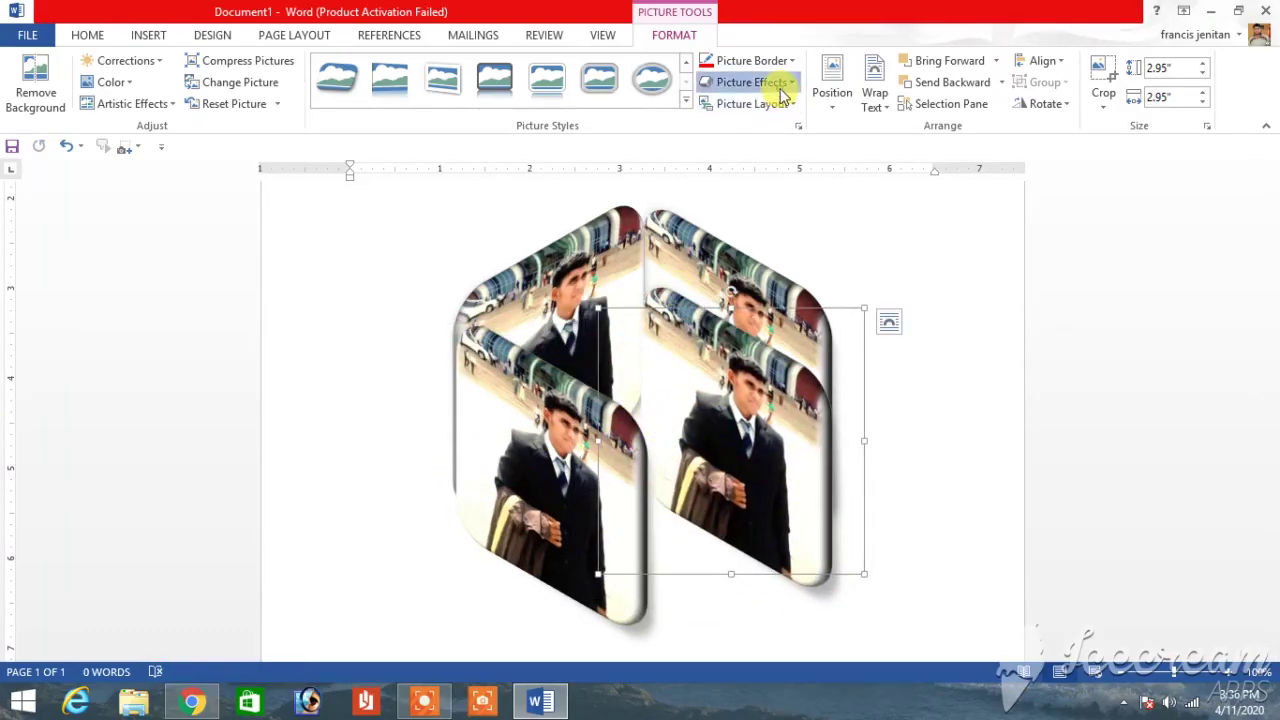
pyautogui.moveTo(773, 364)
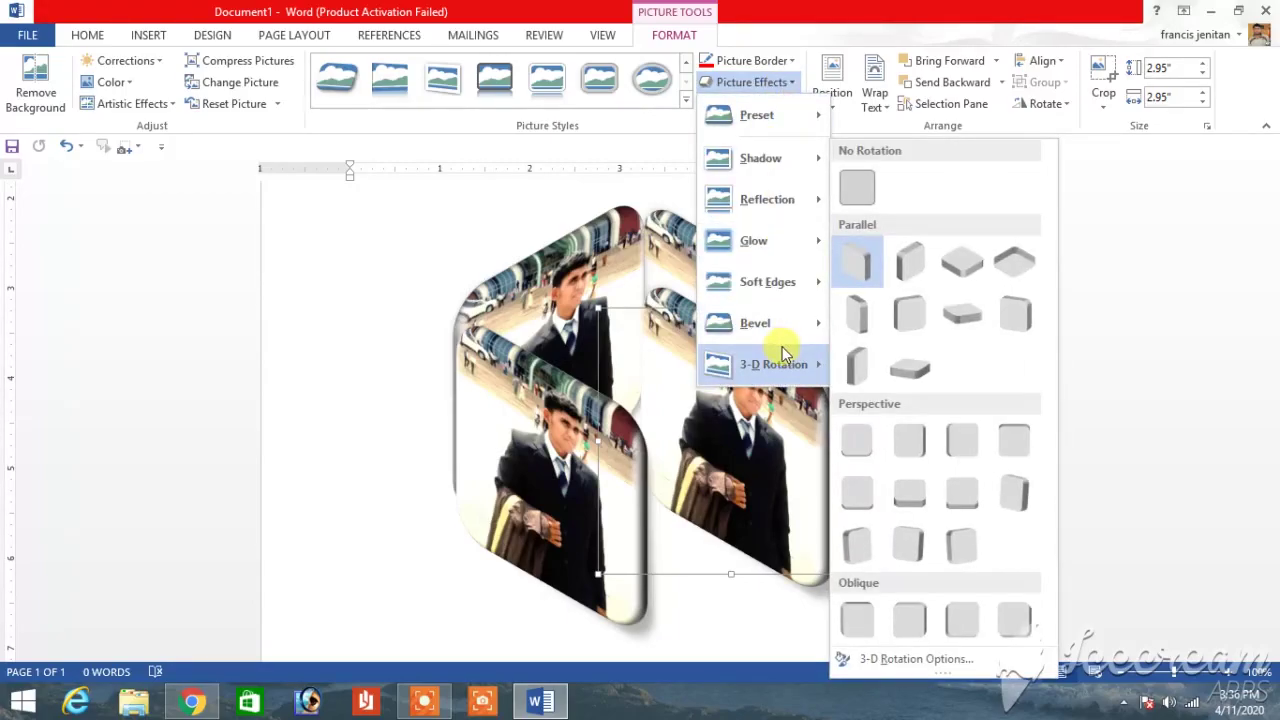
pyautogui.click(910, 265)
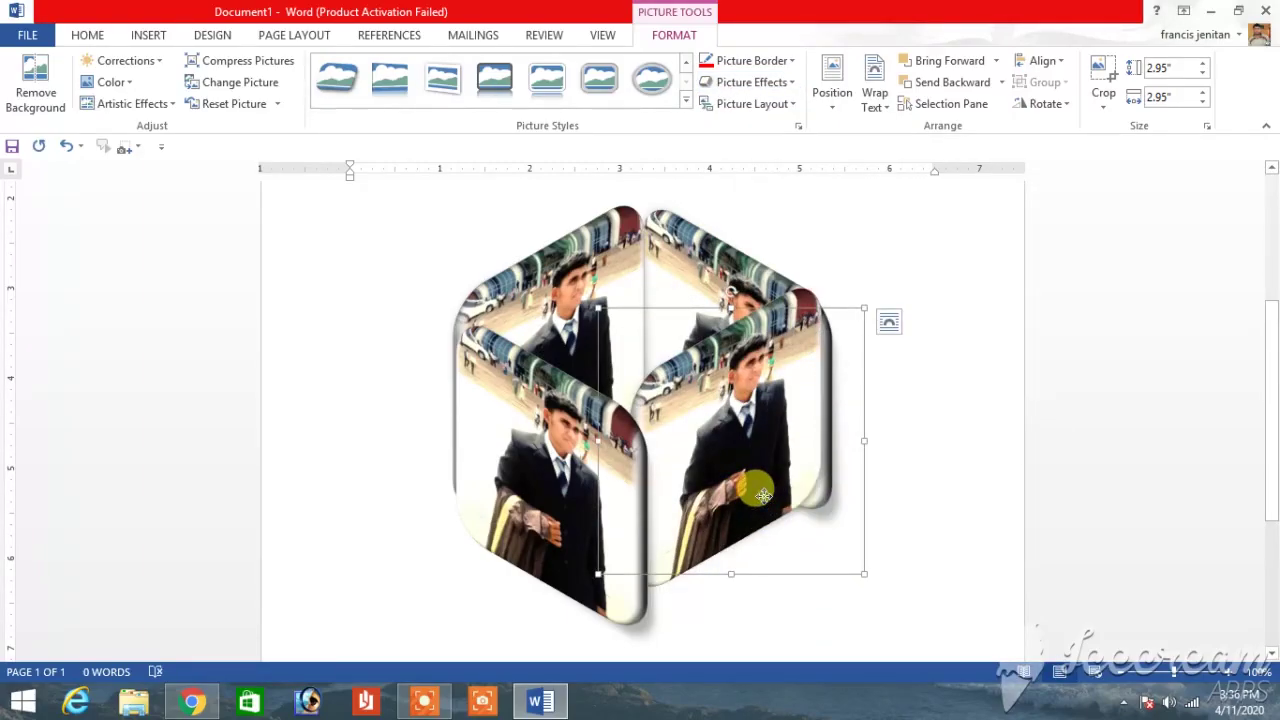
pyautogui.moveTo(763, 495); pyautogui.dragTo(782, 540)
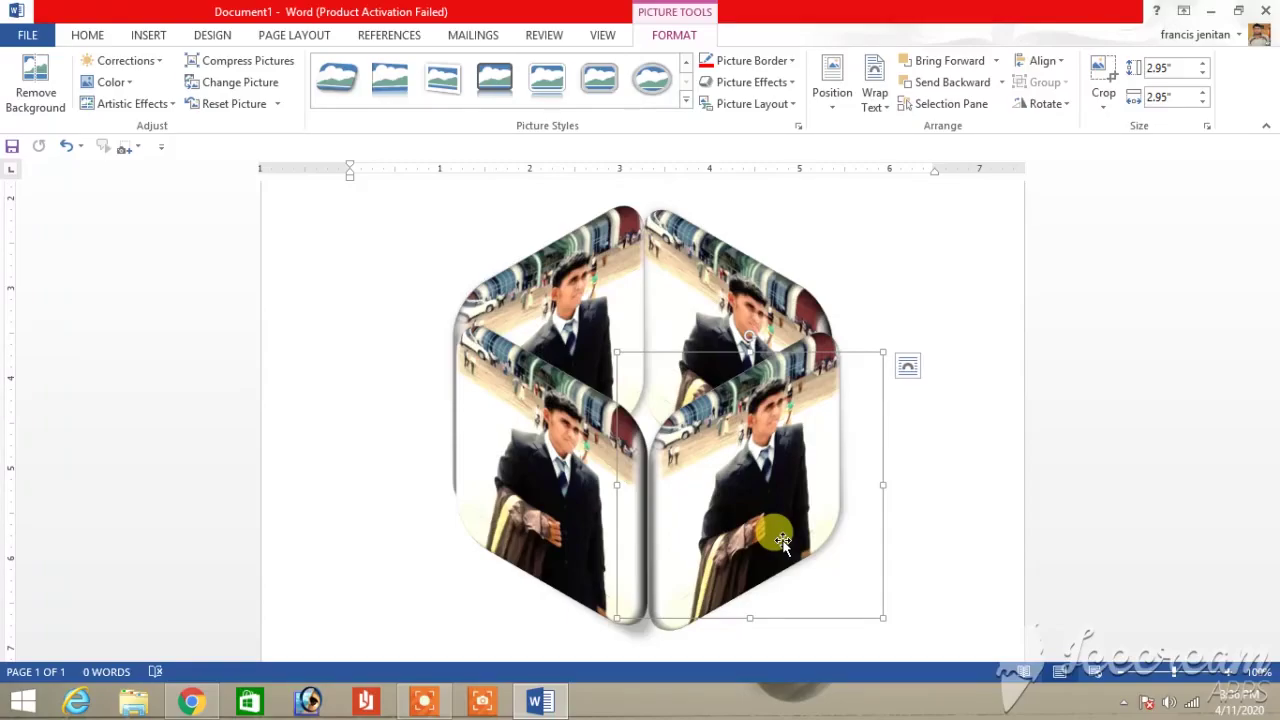
pyautogui.click(314, 341)
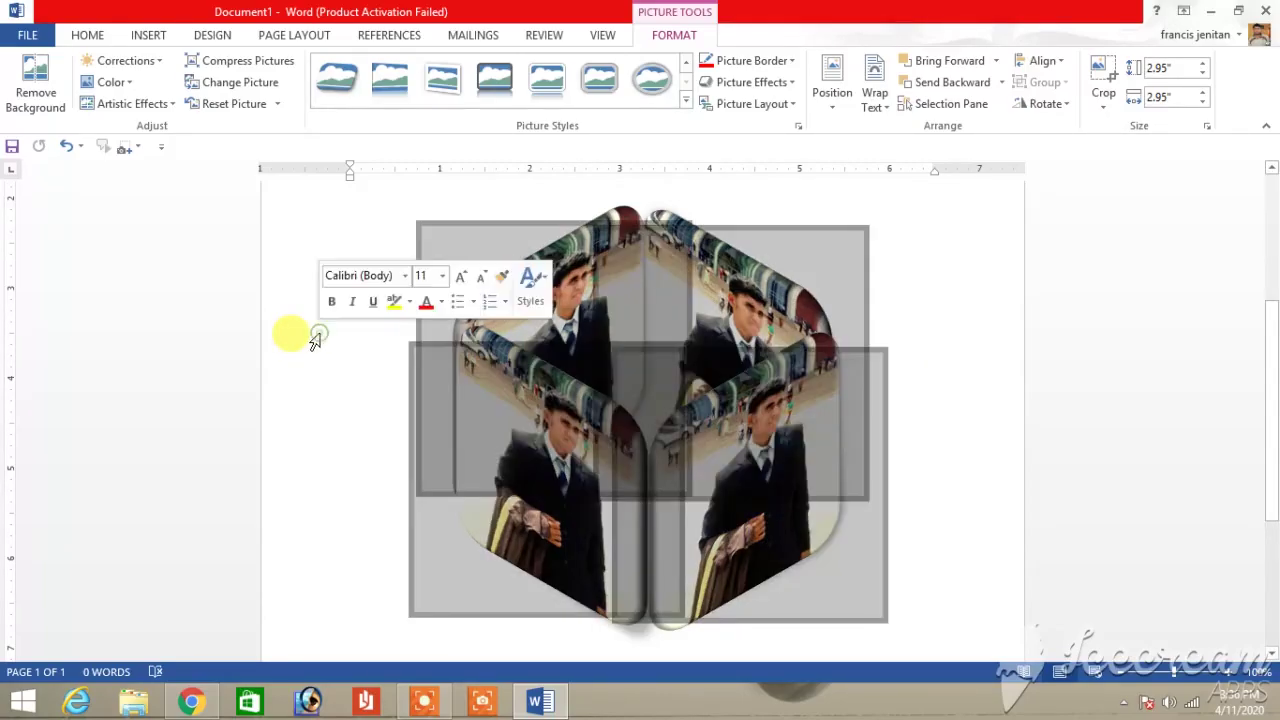
pyautogui.click(409, 374)
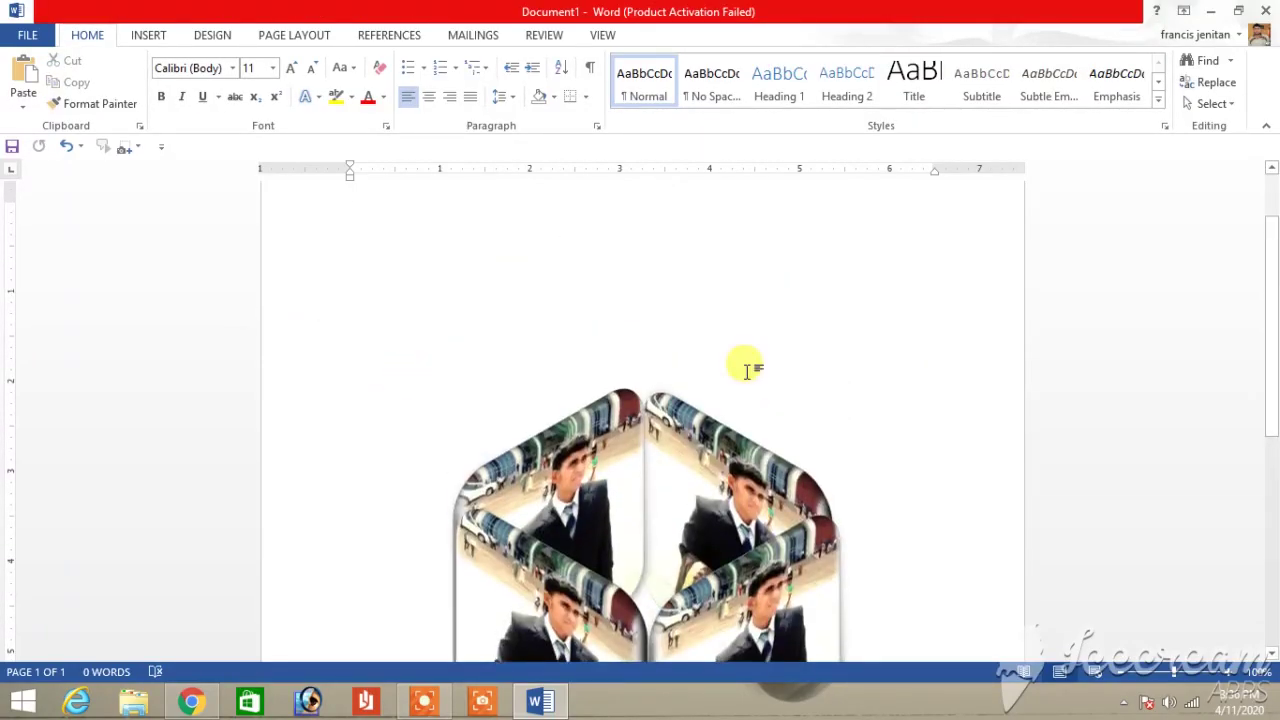
# Select the lower-right portrait and browse the Picture Styles gallery without applying a style.
pyautogui.moveTo(1275, 310); pyautogui.dragTo(1275, 395)
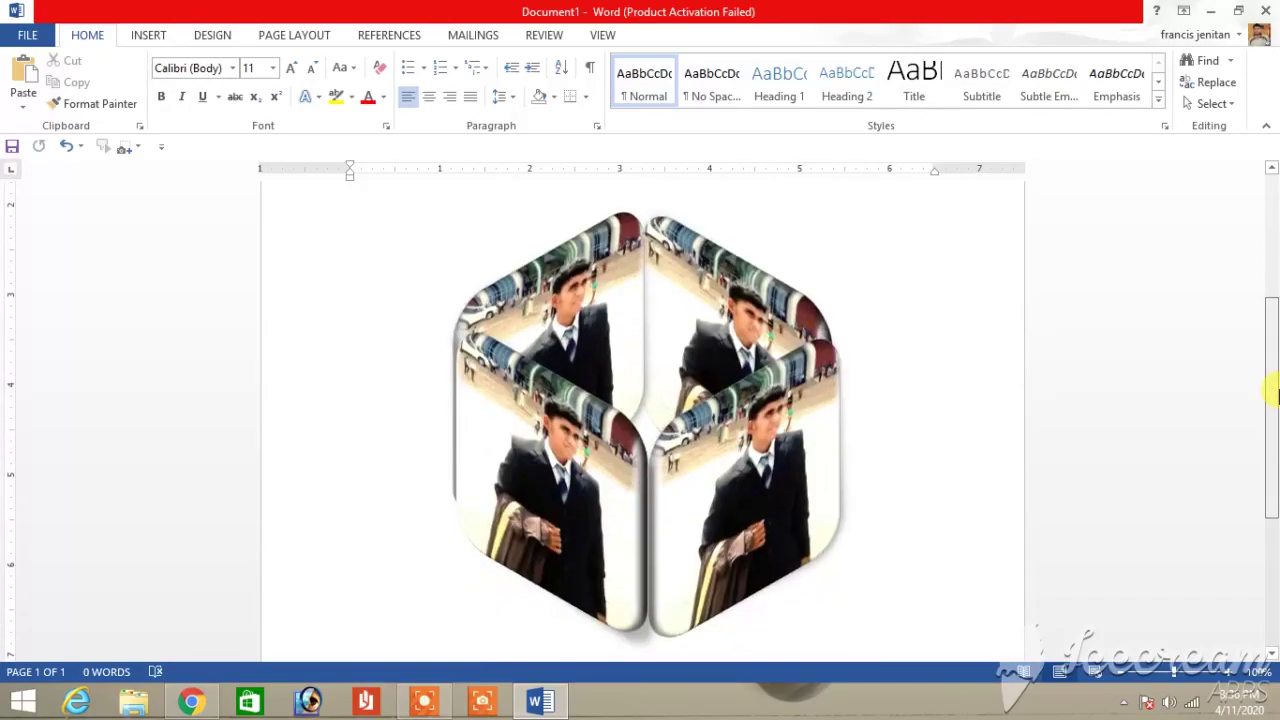
pyautogui.click(651, 491)
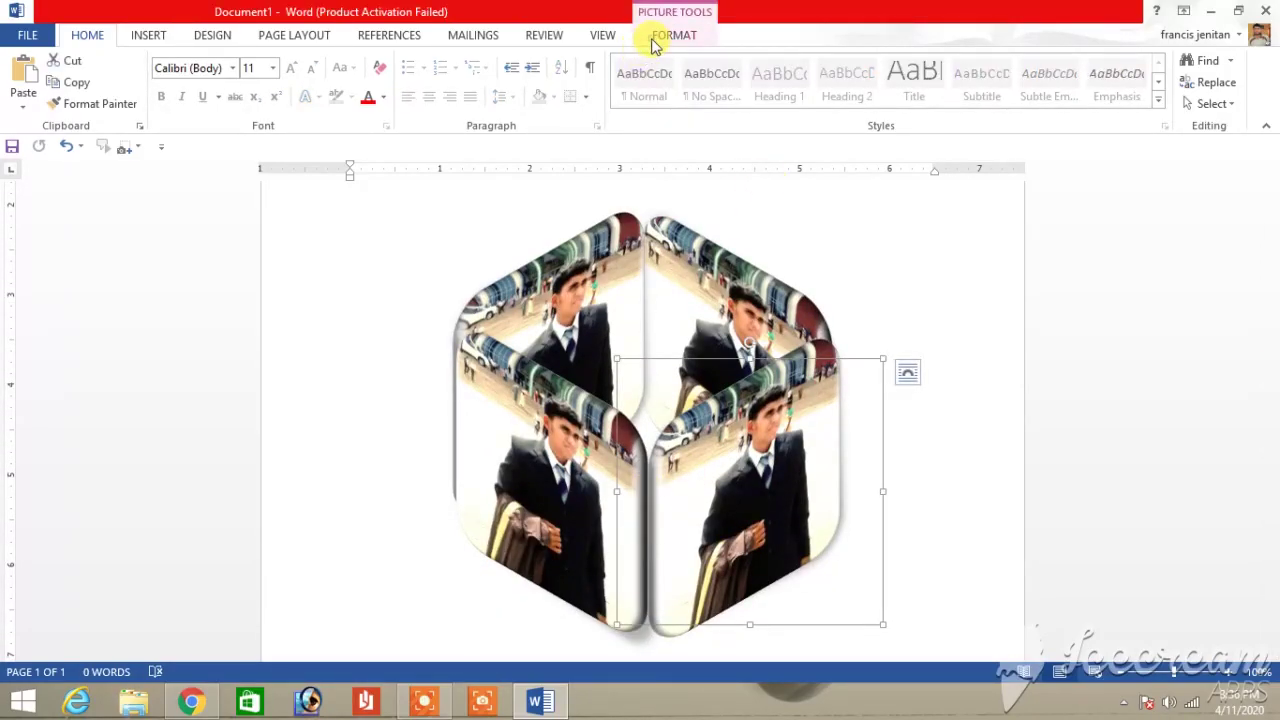
pyautogui.click(655, 37)
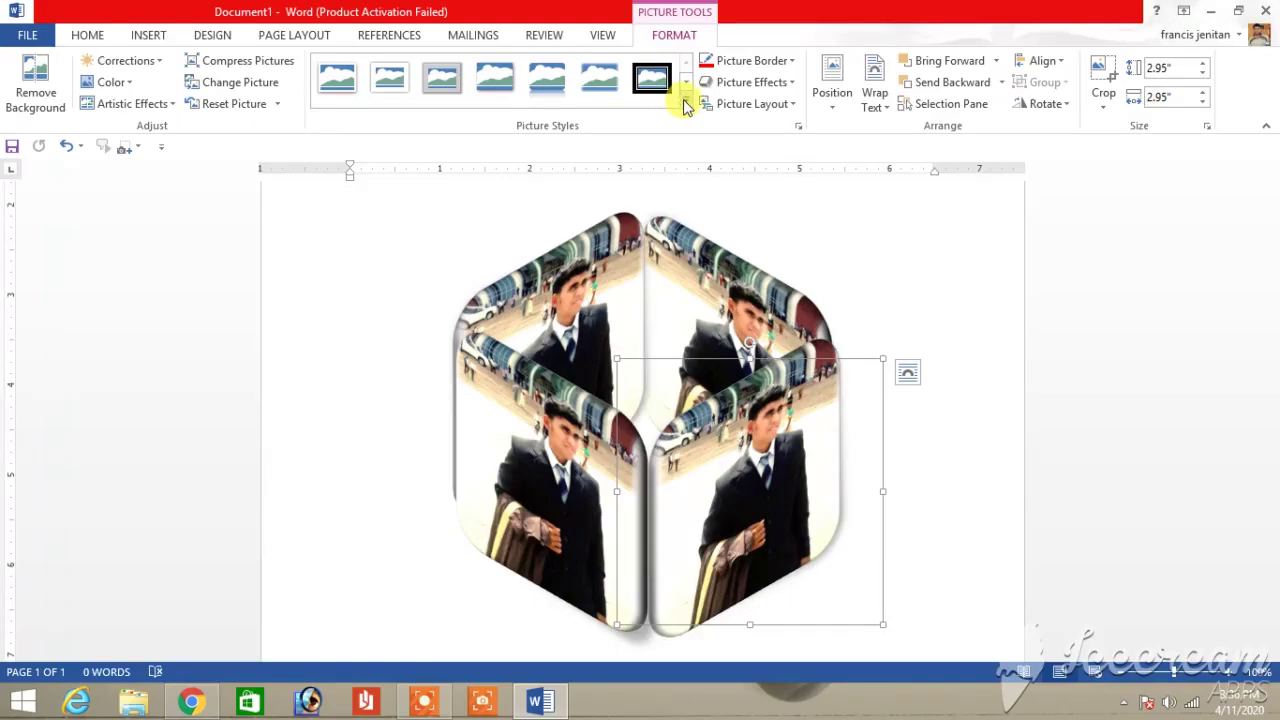
pyautogui.click(686, 104)
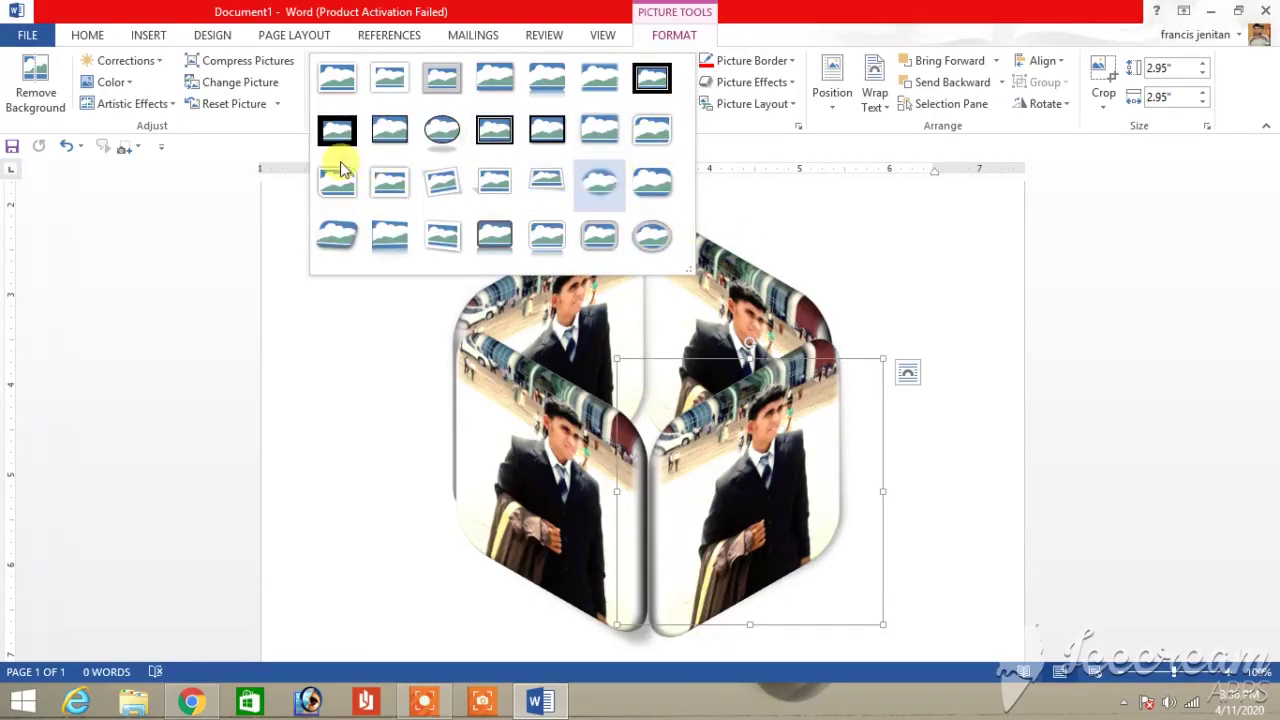
pyautogui.click(784, 260)
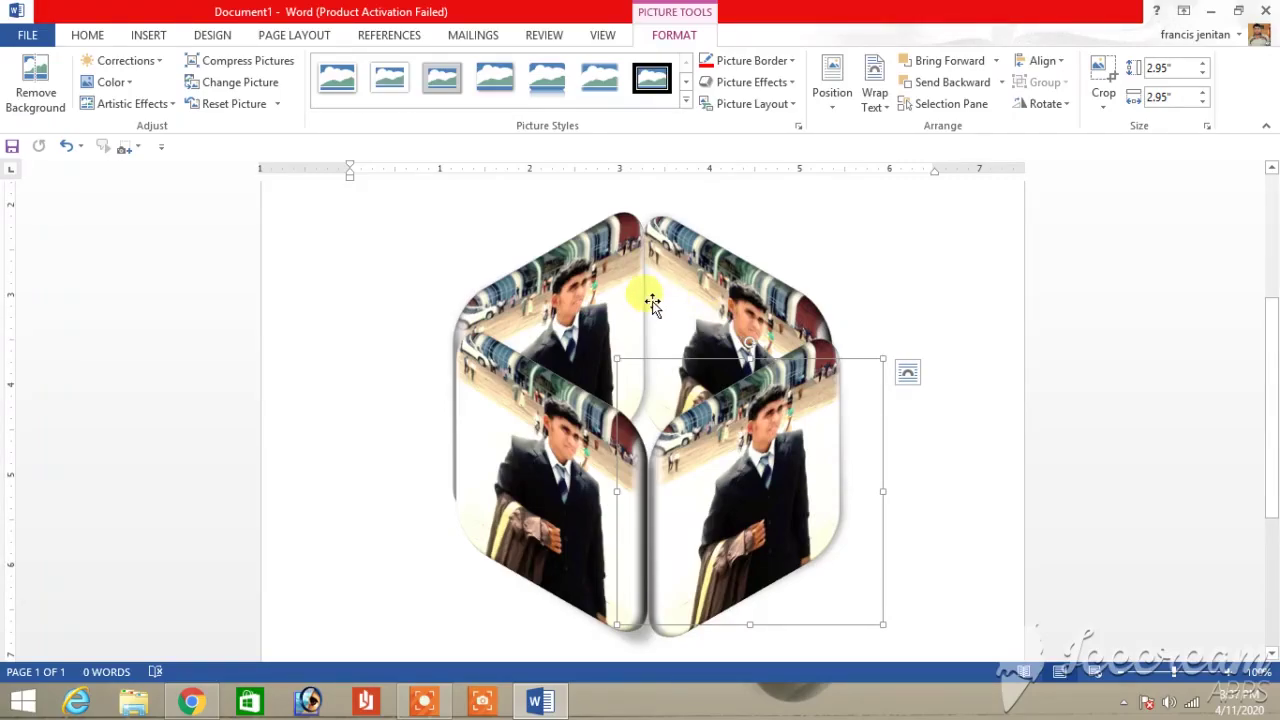
# Select all four cube portraits and copy them.
pyautogui.click(560, 245)
pyautogui.keyDown('shift'); pyautogui.click(558, 563); pyautogui.keyUp('shift')
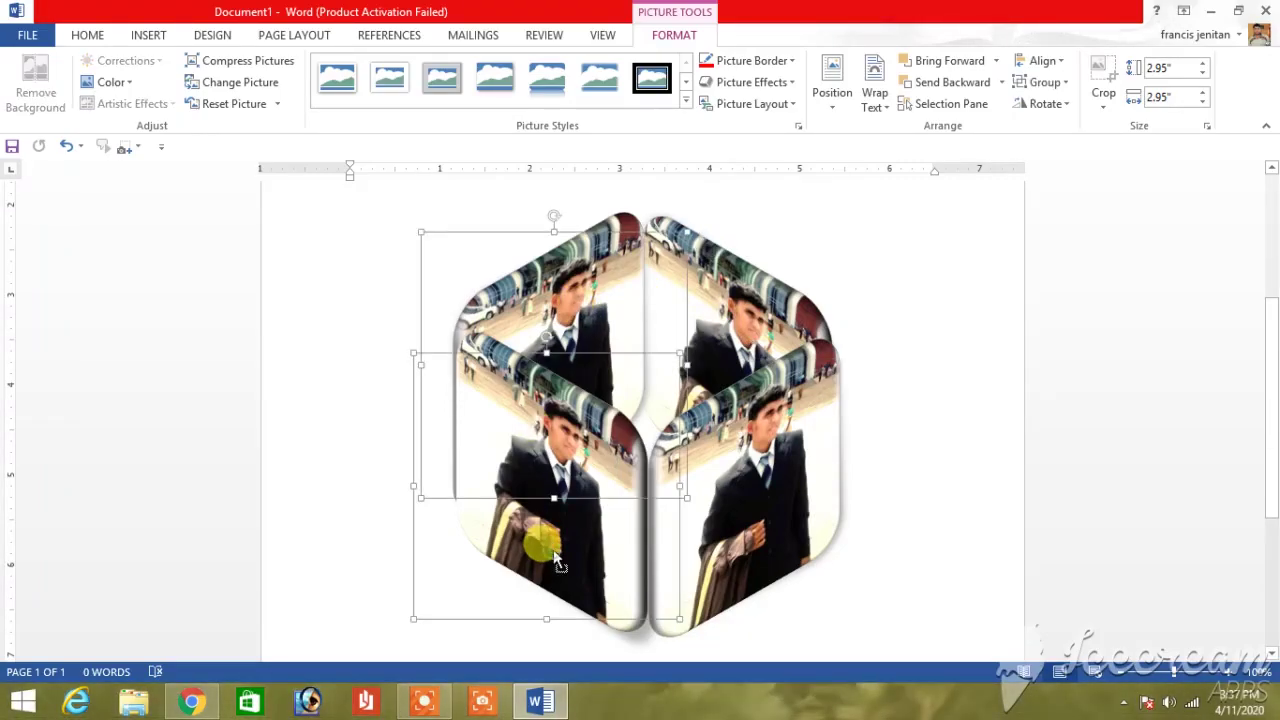
pyautogui.keyDown('shift'); pyautogui.click(725, 553); pyautogui.keyUp('shift')
pyautogui.keyDown('shift'); pyautogui.click(775, 305); pyautogui.keyUp('shift')
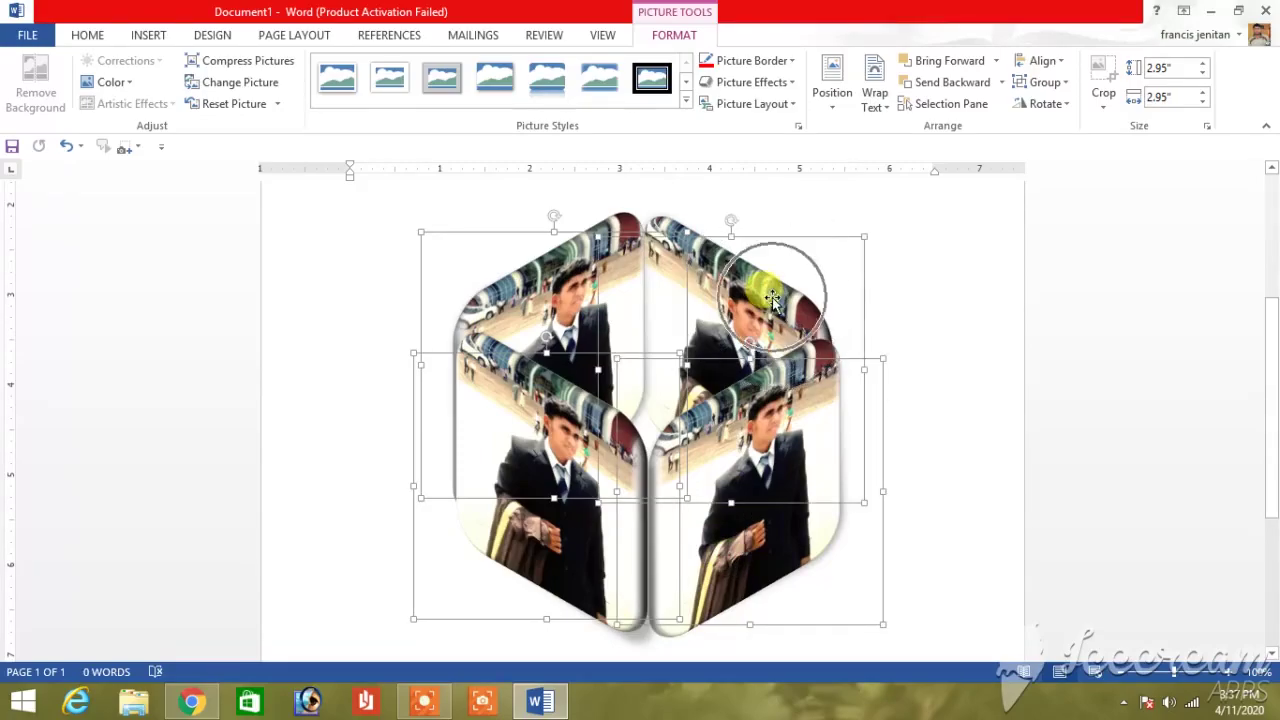
pyautogui.rightClick(772, 297)
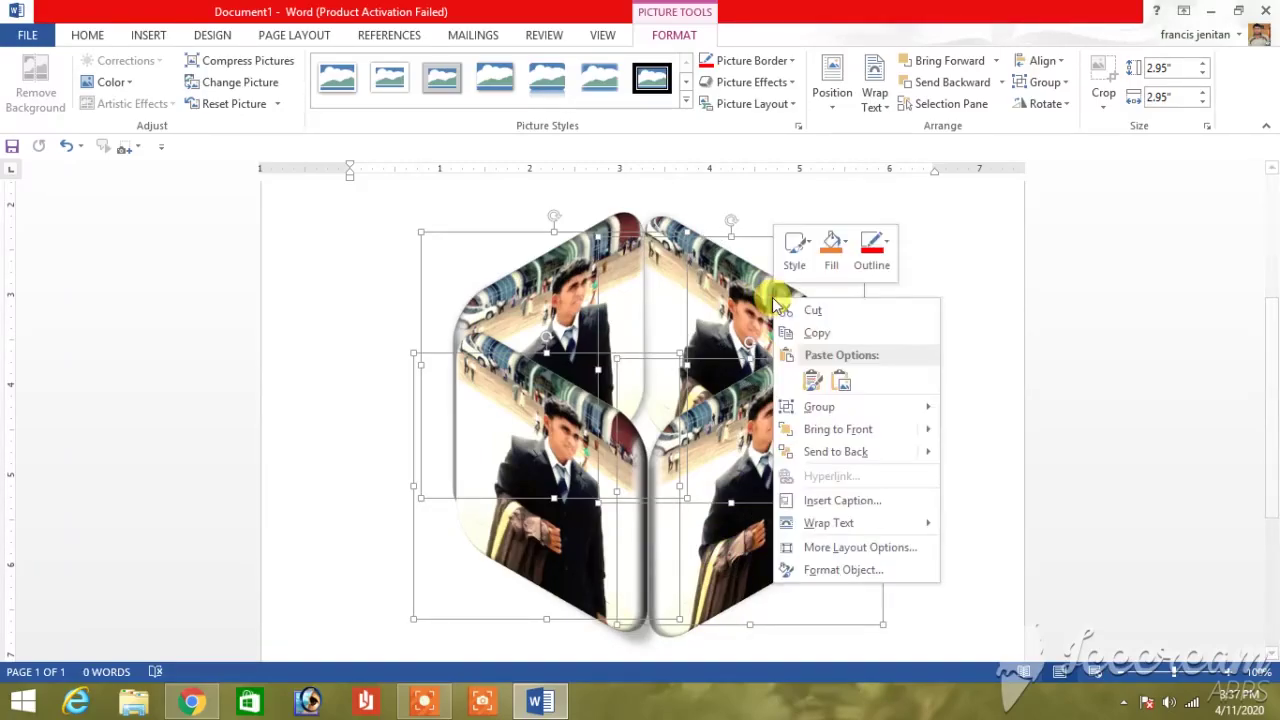
pyautogui.click(807, 333)
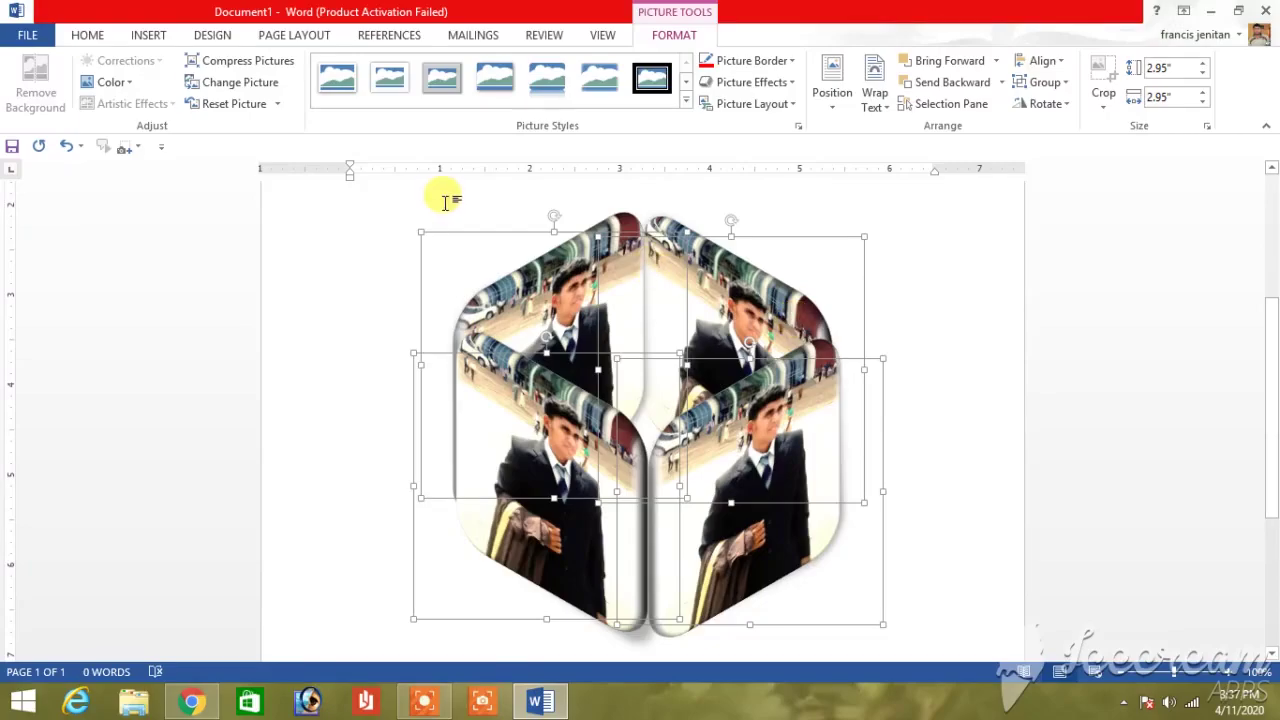
# Paste the copied cube back with Paste Special as Picture (JPEG).
pyautogui.click(108, 35)
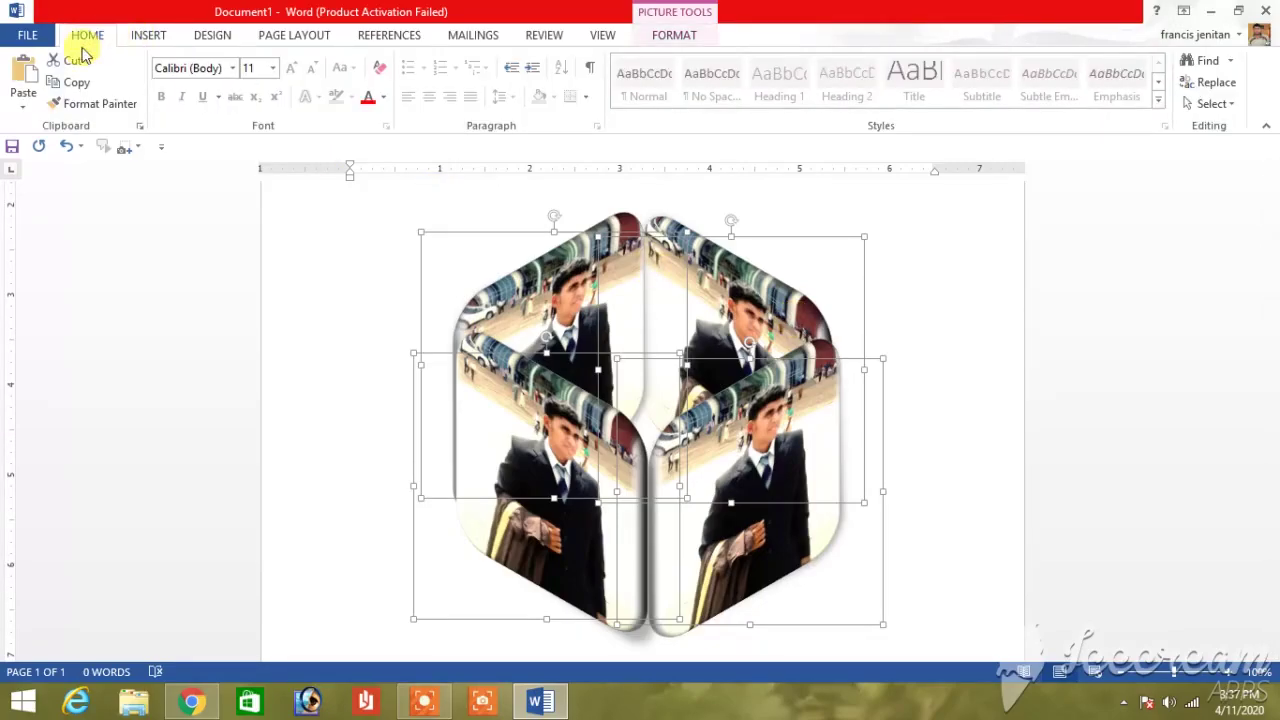
pyautogui.click(24, 110)
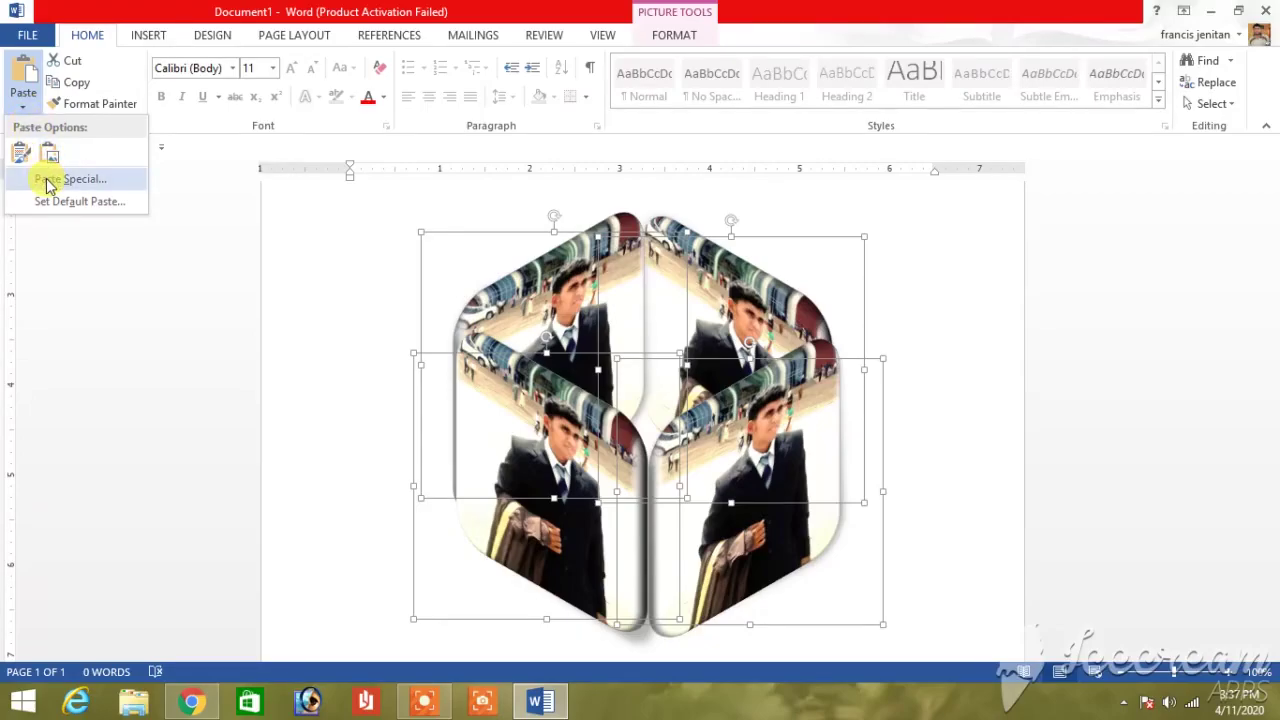
pyautogui.click(45, 182)
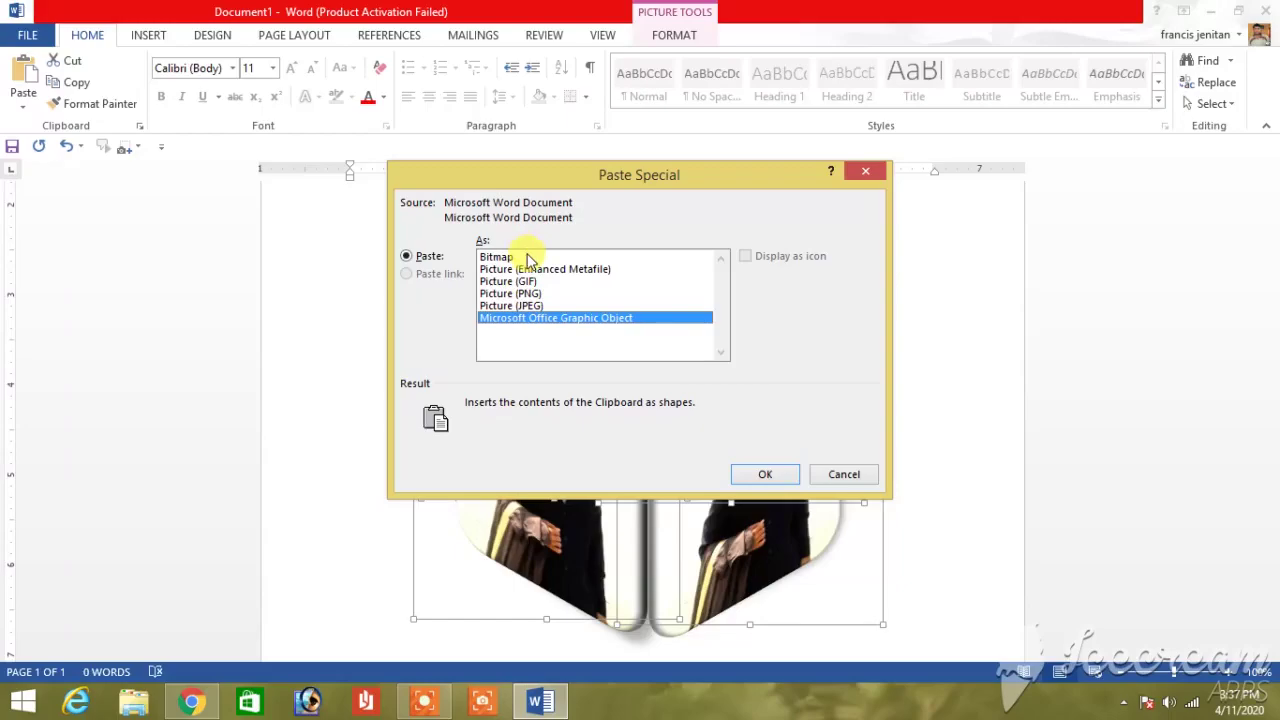
pyautogui.click(527, 306)
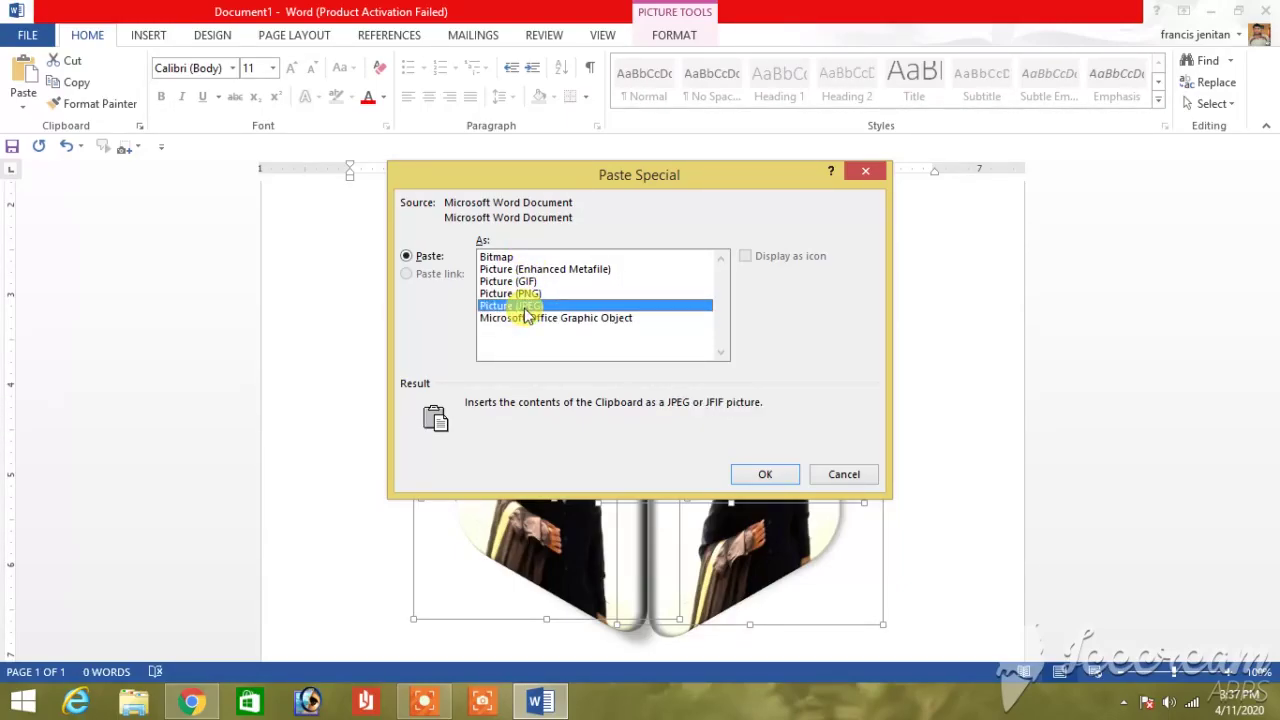
pyautogui.click(771, 474)
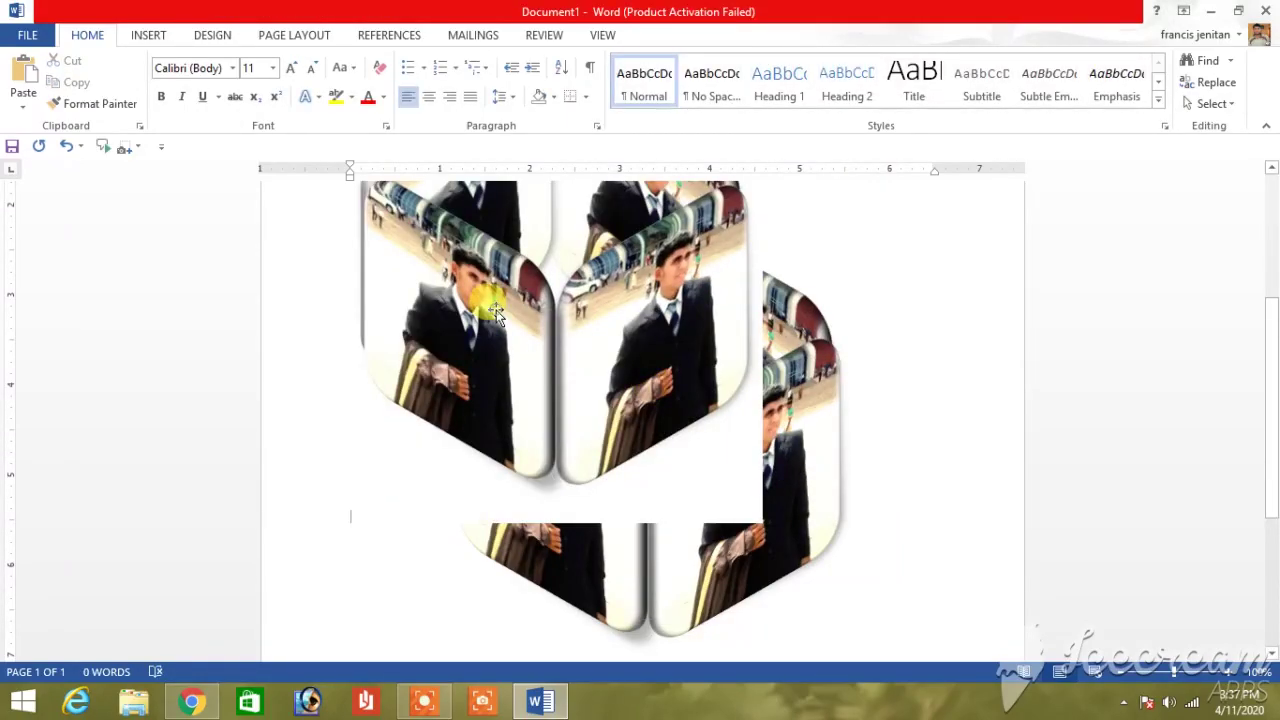
# Save the pasted cube picture to the Desktop as a JPEG, replacing the existing photo file.
pyautogui.click(537, 371)
pyautogui.rightClick(541, 379)
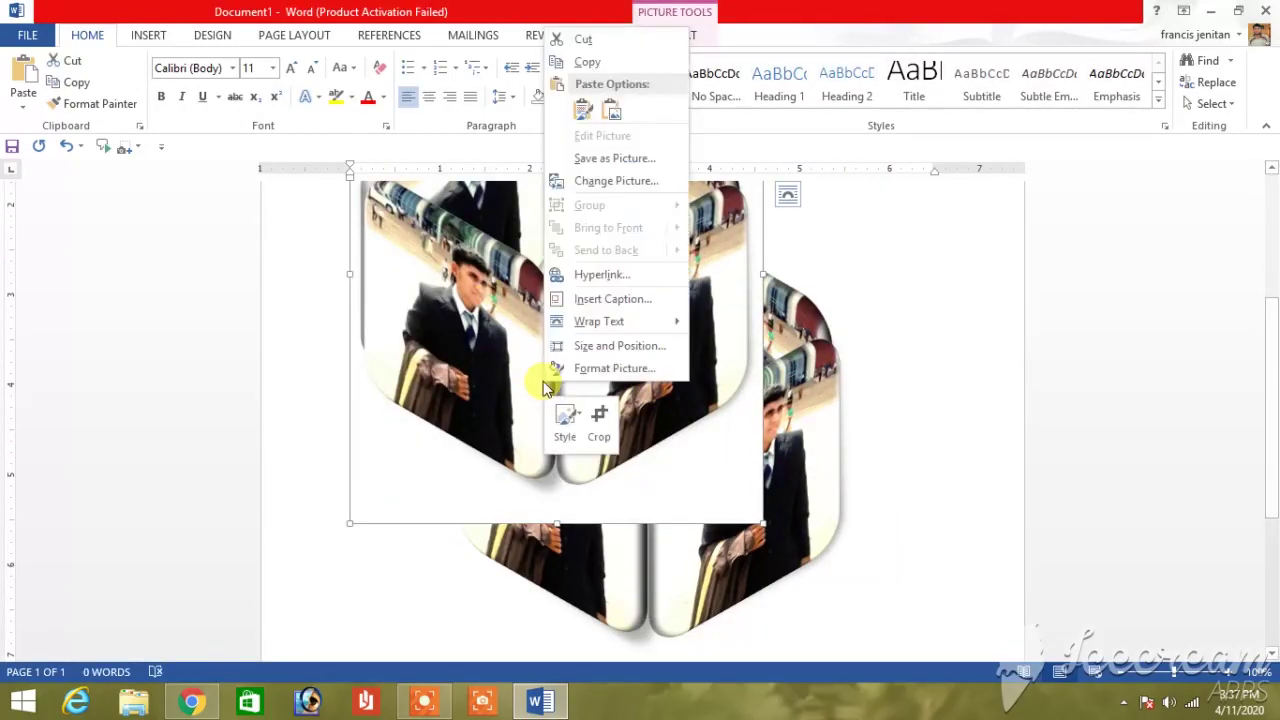
pyautogui.click(609, 160)
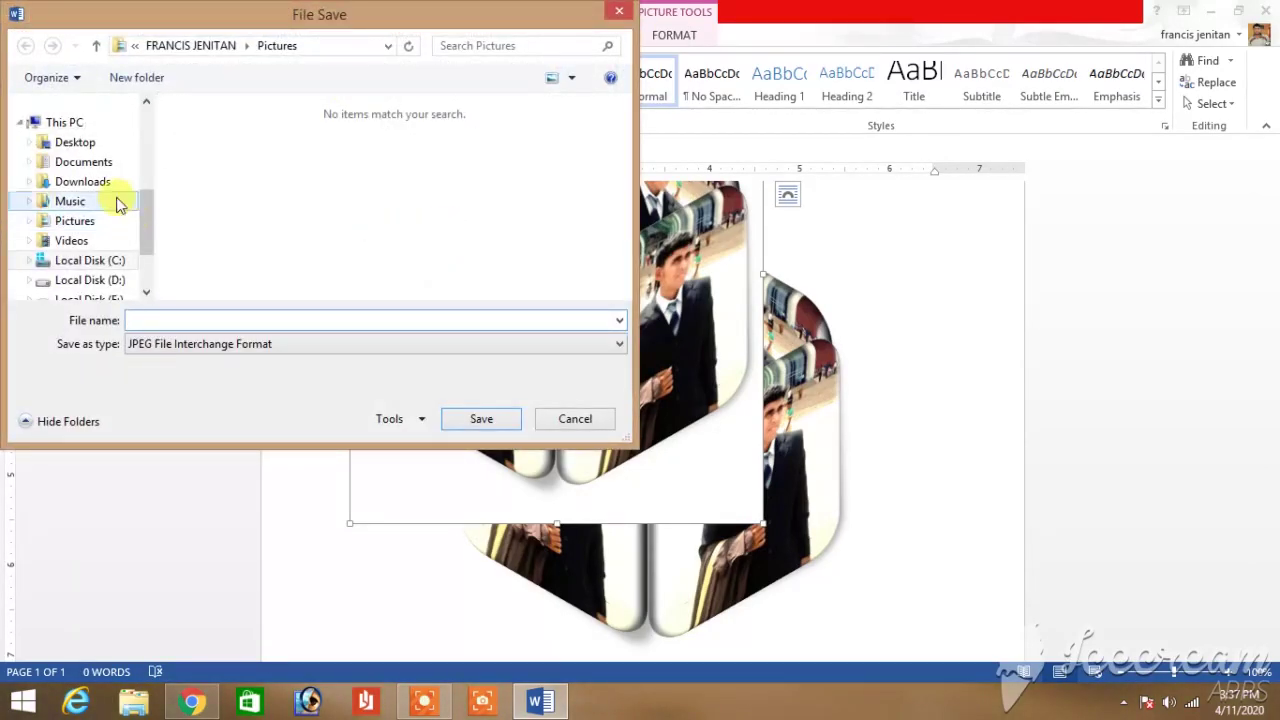
pyautogui.click(95, 143)
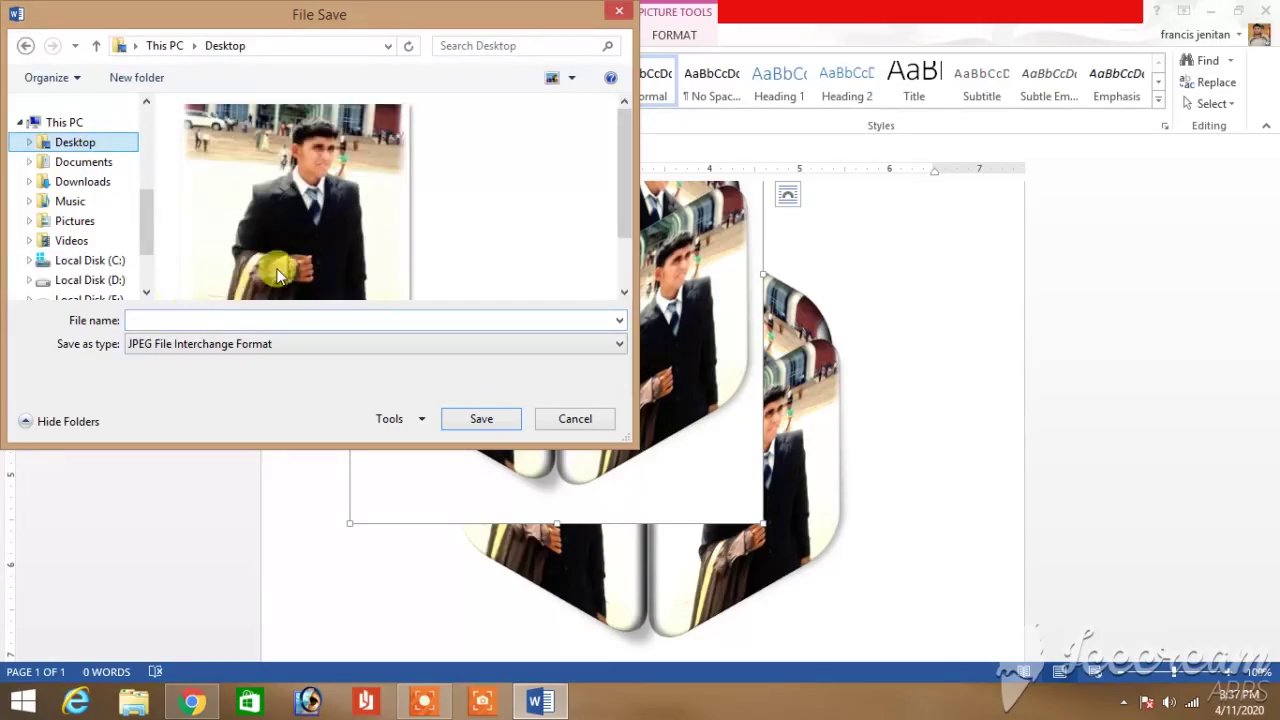
pyautogui.click(278, 275)
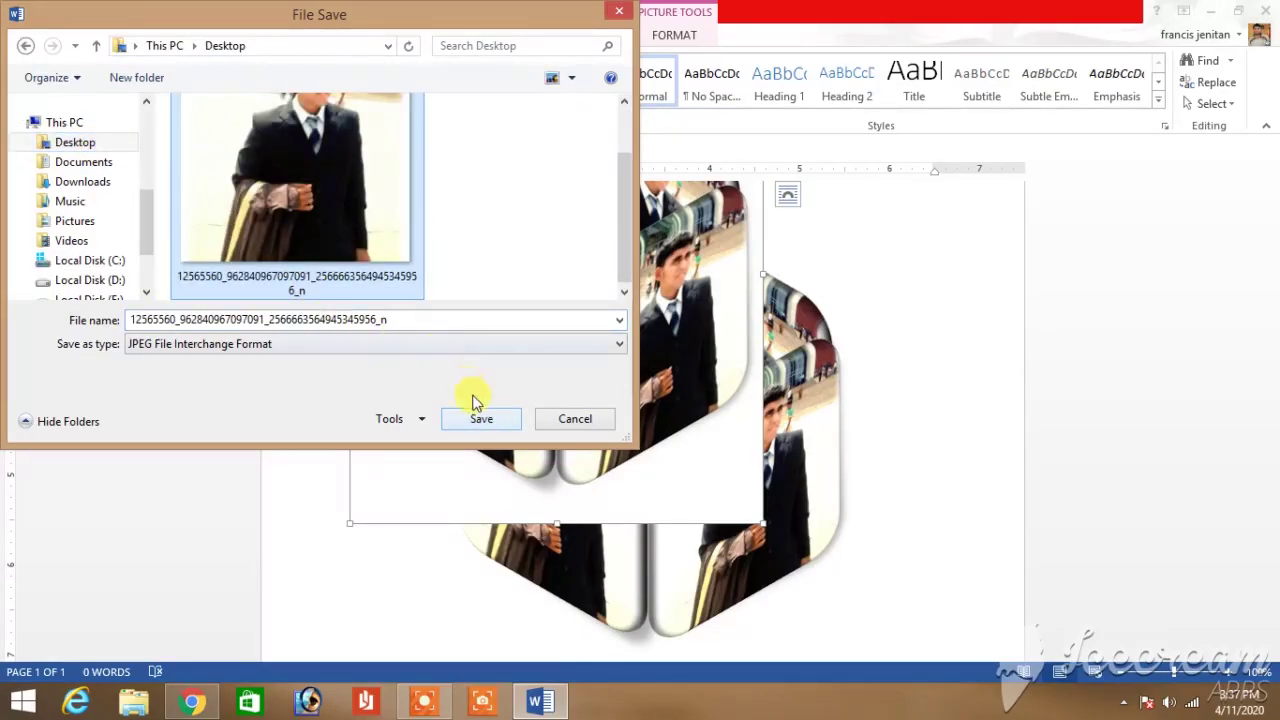
pyautogui.click(482, 420)
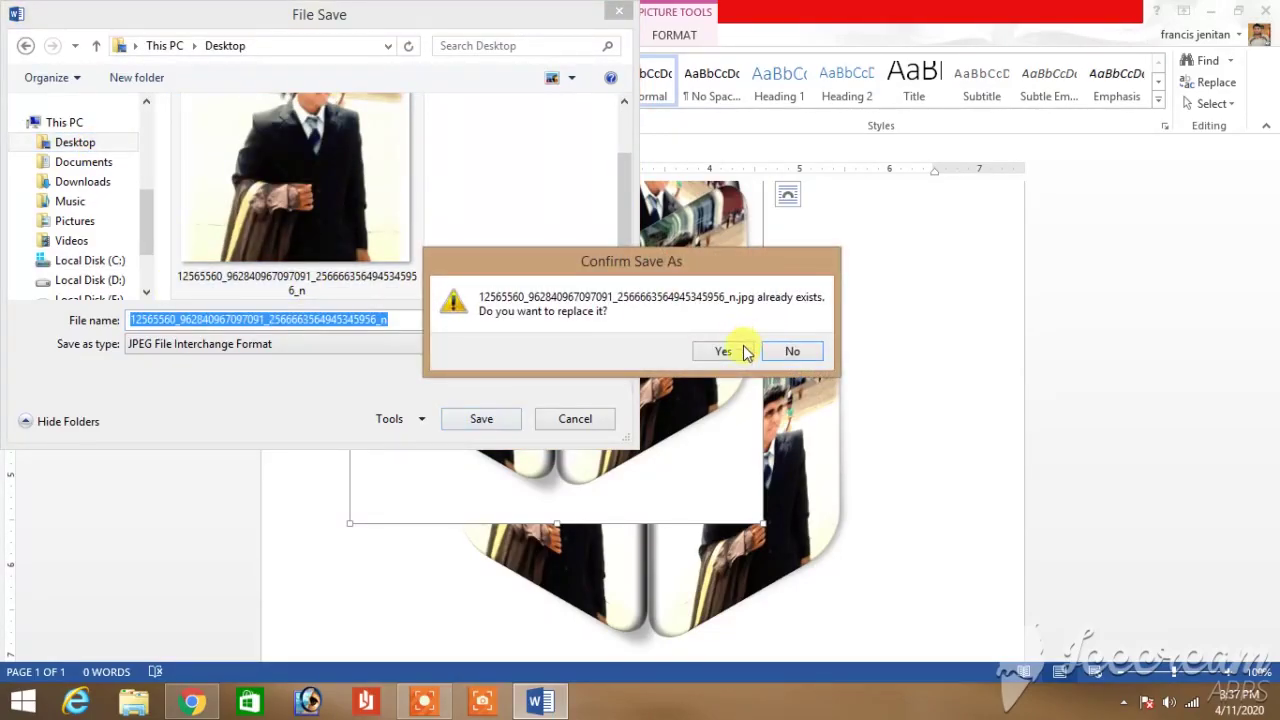
pyautogui.click(742, 351)
# Minimise Word and set the saved cube image as the desktop background.
pyautogui.click(1218, 9)
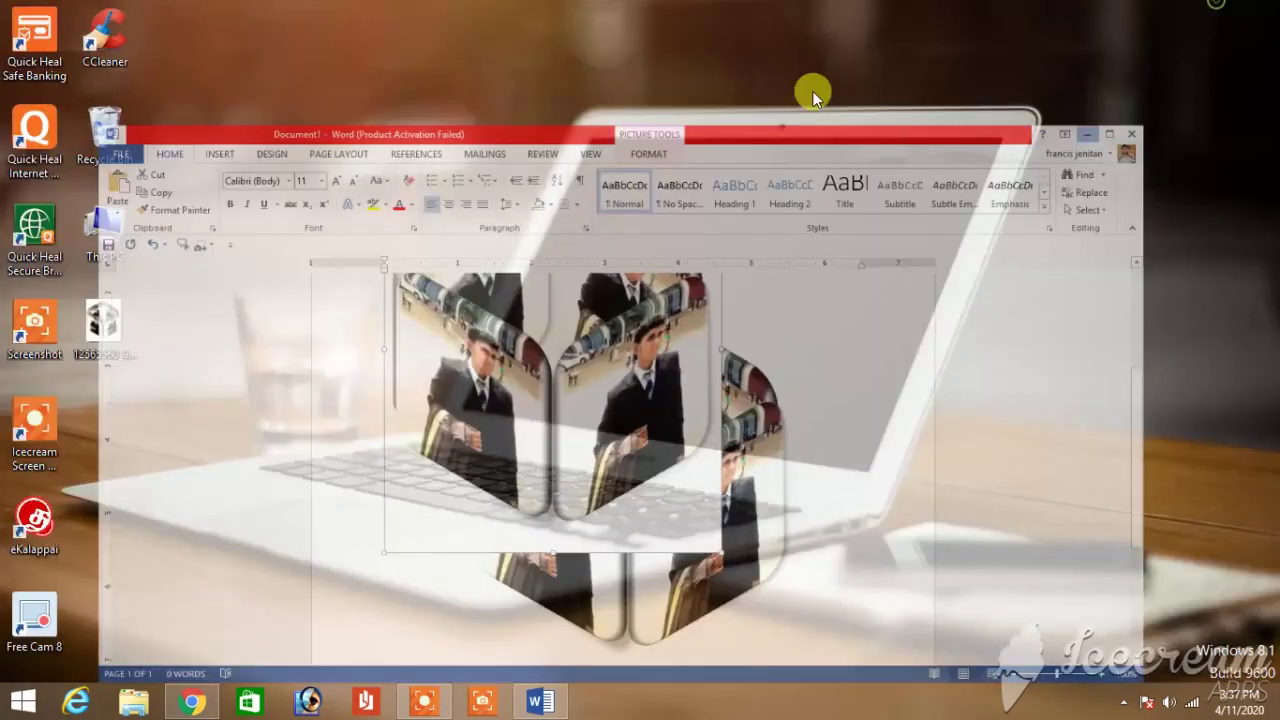
pyautogui.rightClick(100, 338)
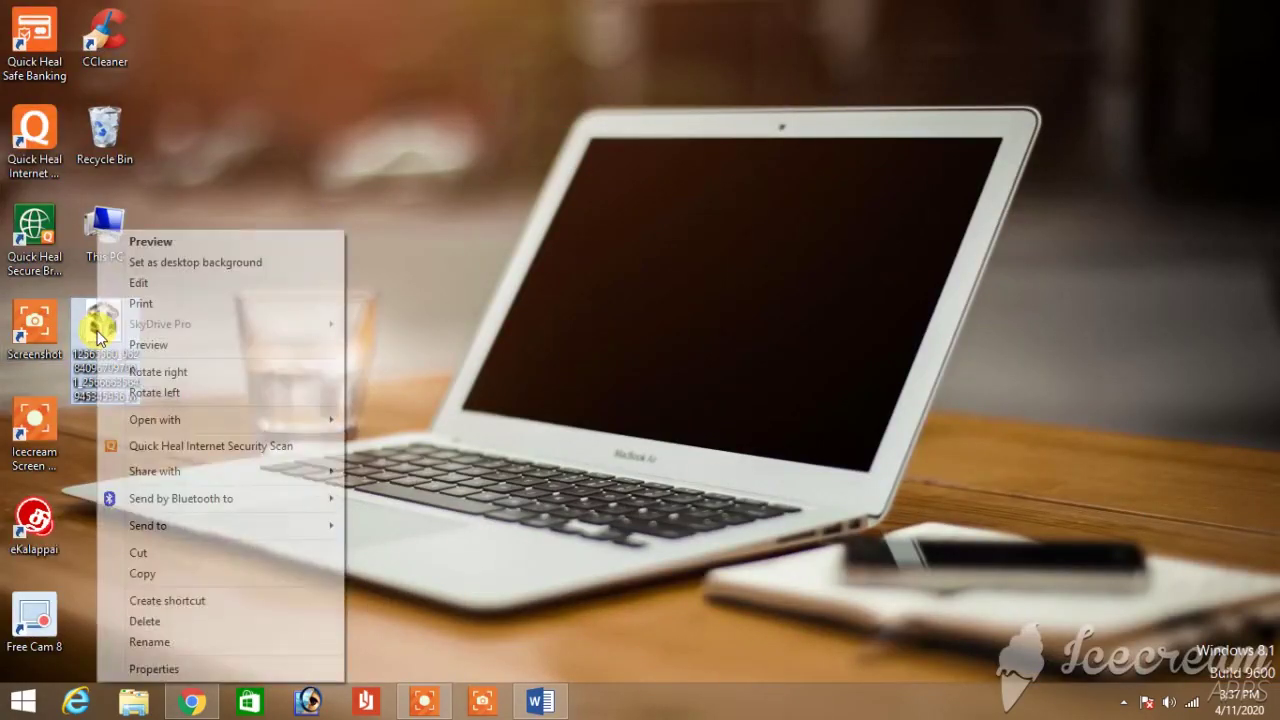
pyautogui.click(205, 262)
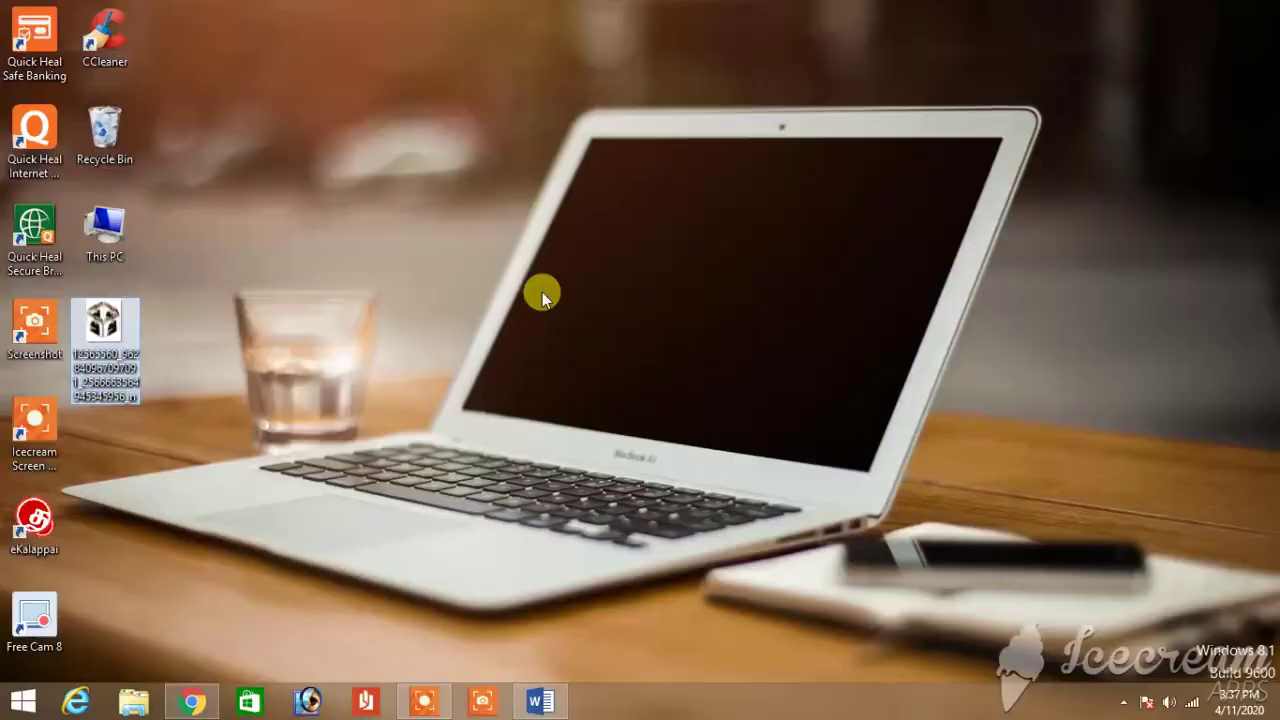
# Change the desktop background's picture position to Tile in Personalization.
pyautogui.rightClick(542, 292)
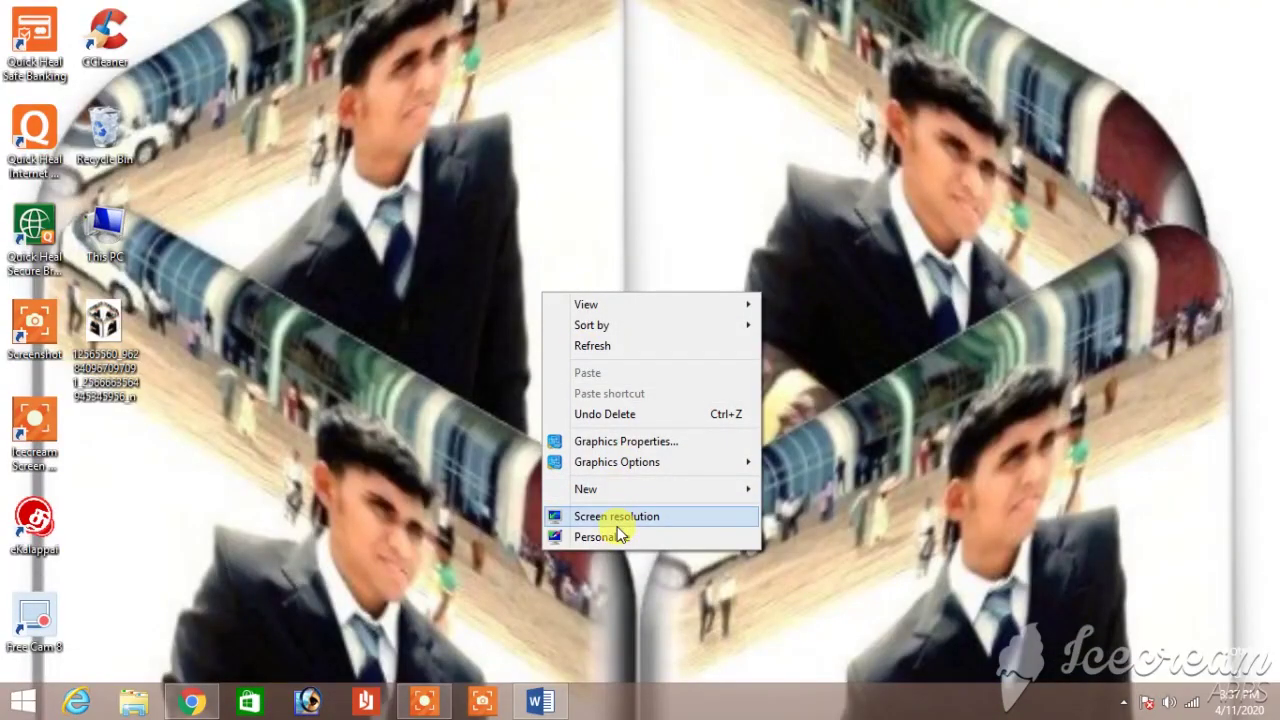
pyautogui.click(614, 536)
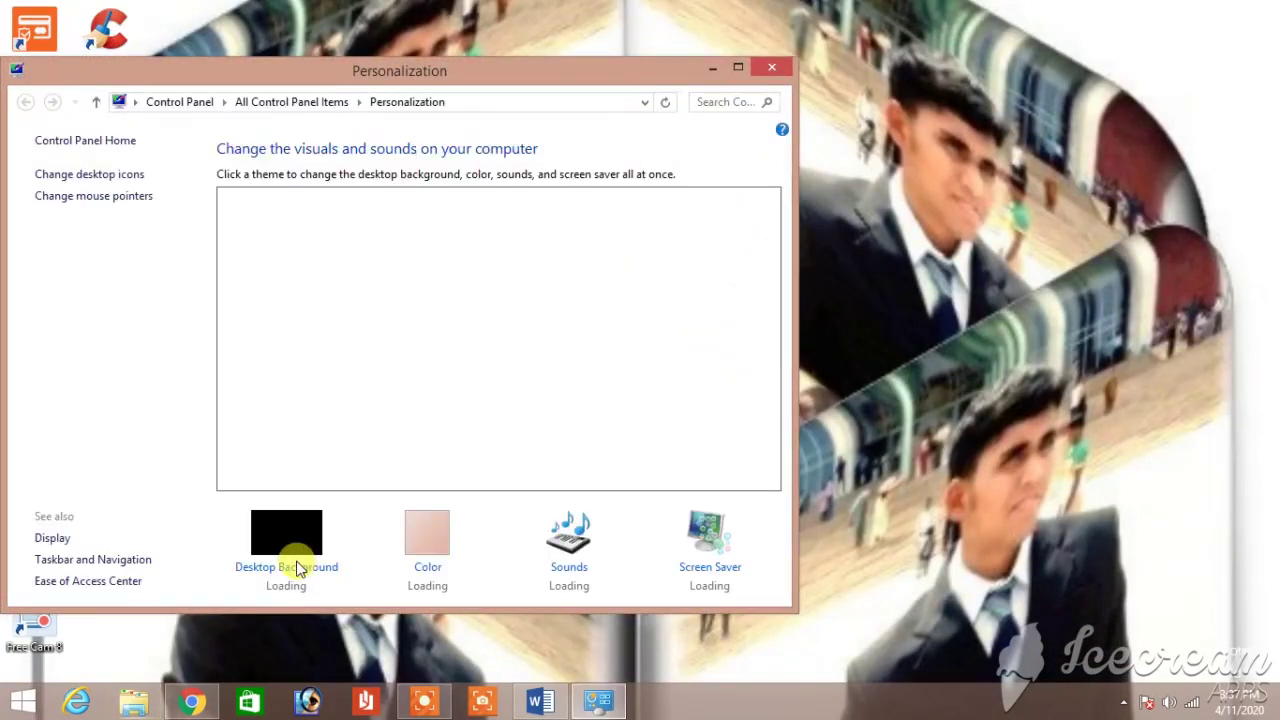
pyautogui.click(295, 568)
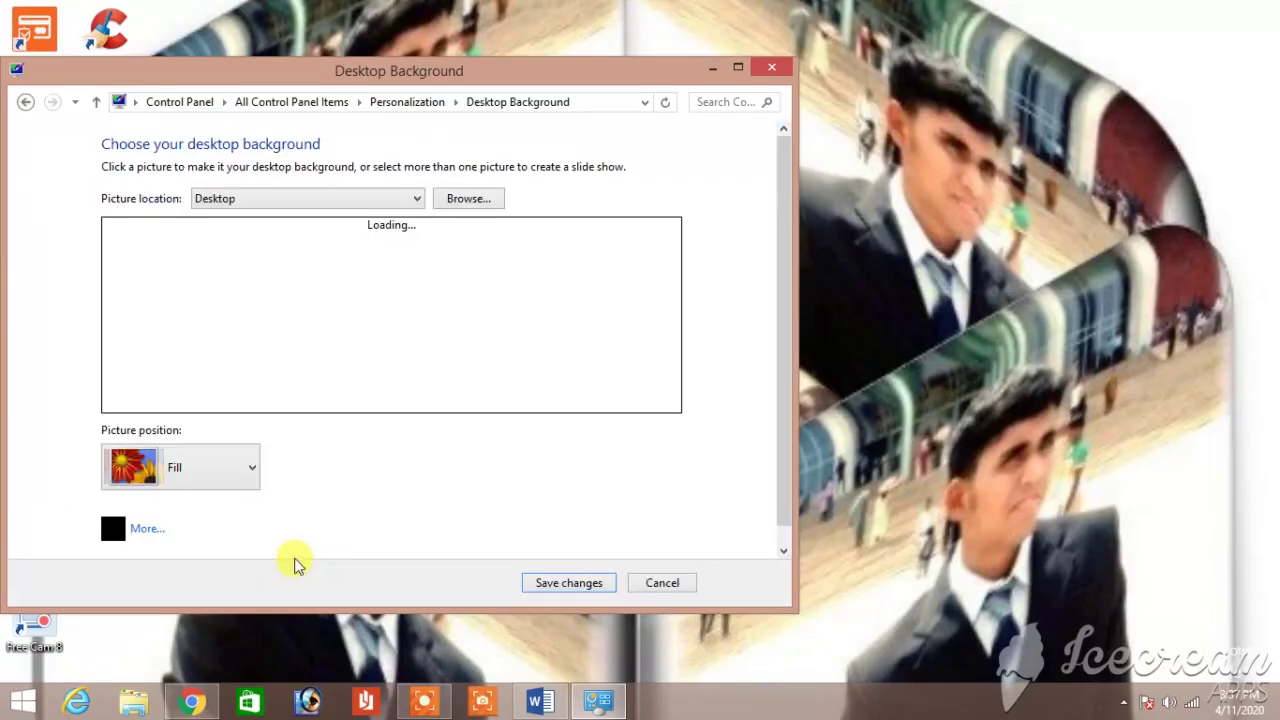
pyautogui.click(187, 500)
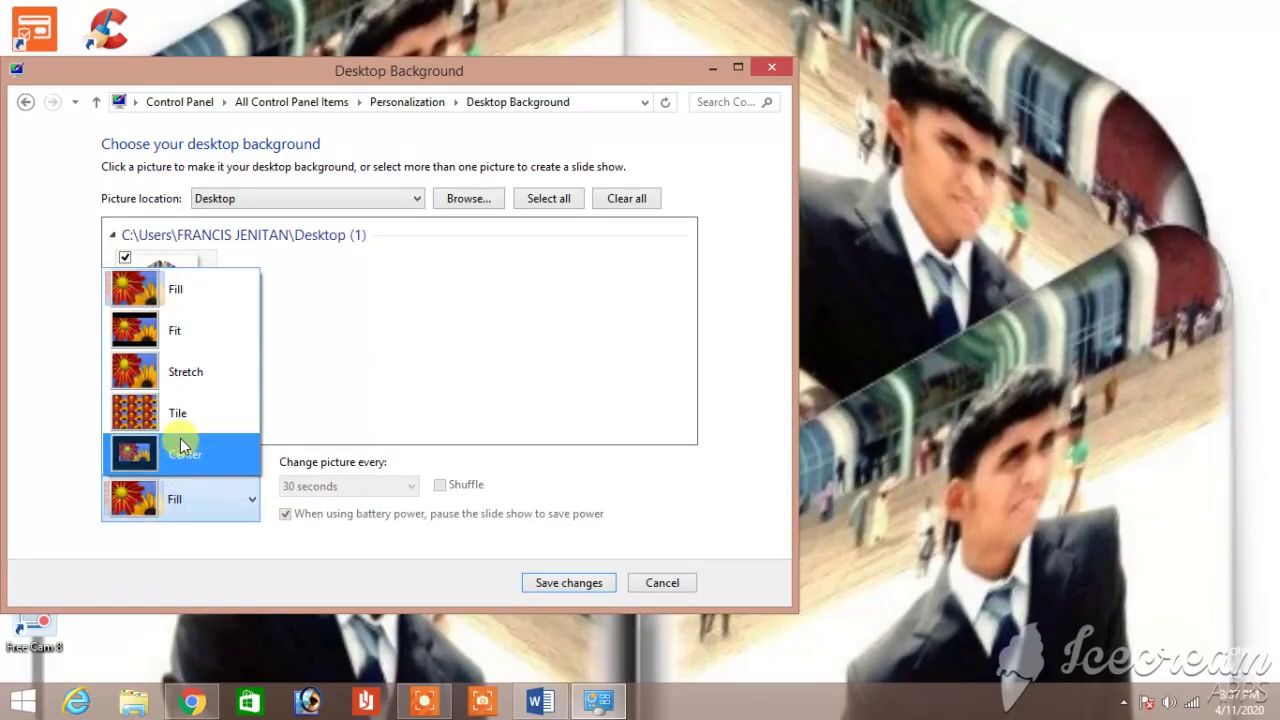
pyautogui.click(182, 414)
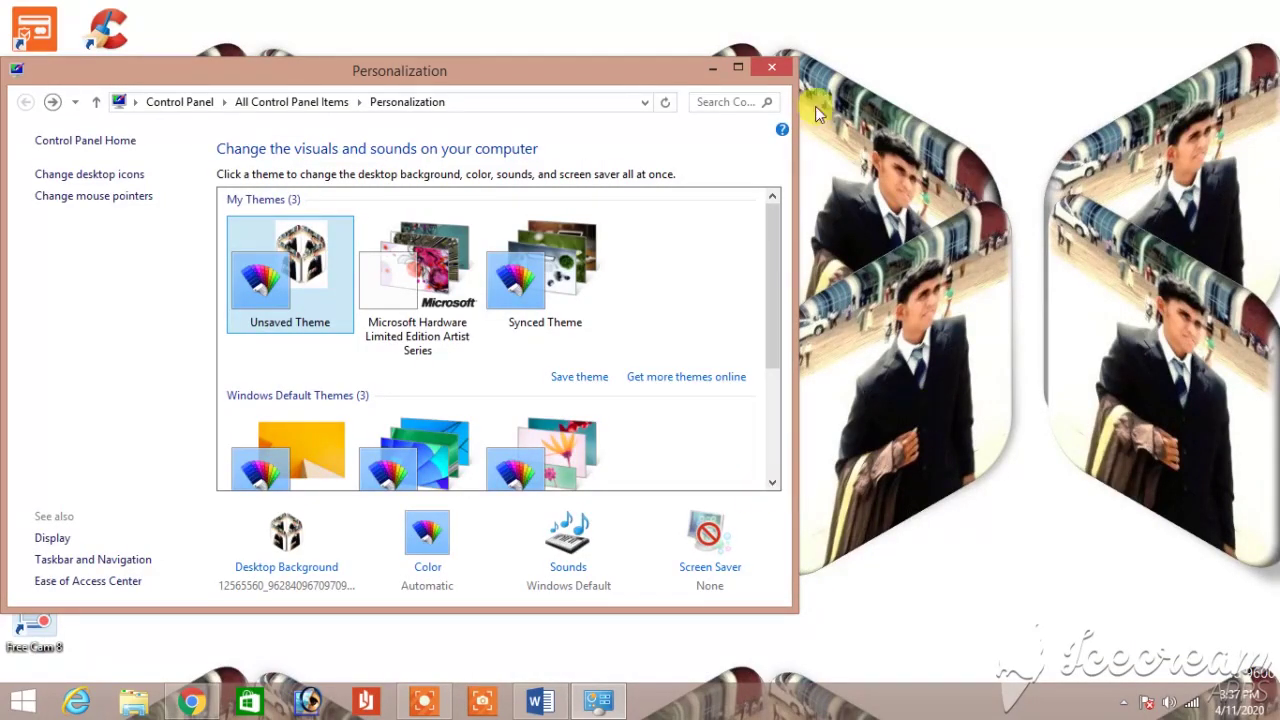
# Close the Personalization window to reveal the tiled cube wallpaper.
pyautogui.click(773, 70)
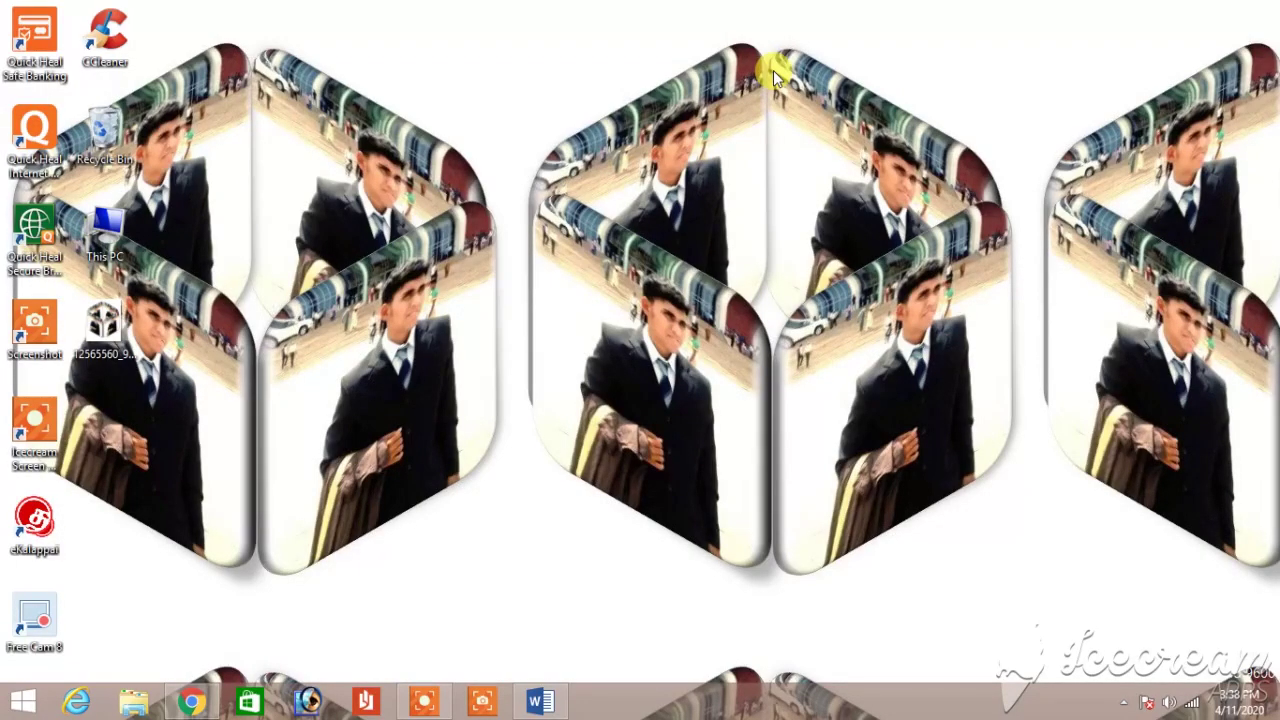
pyautogui.click(440, 704)
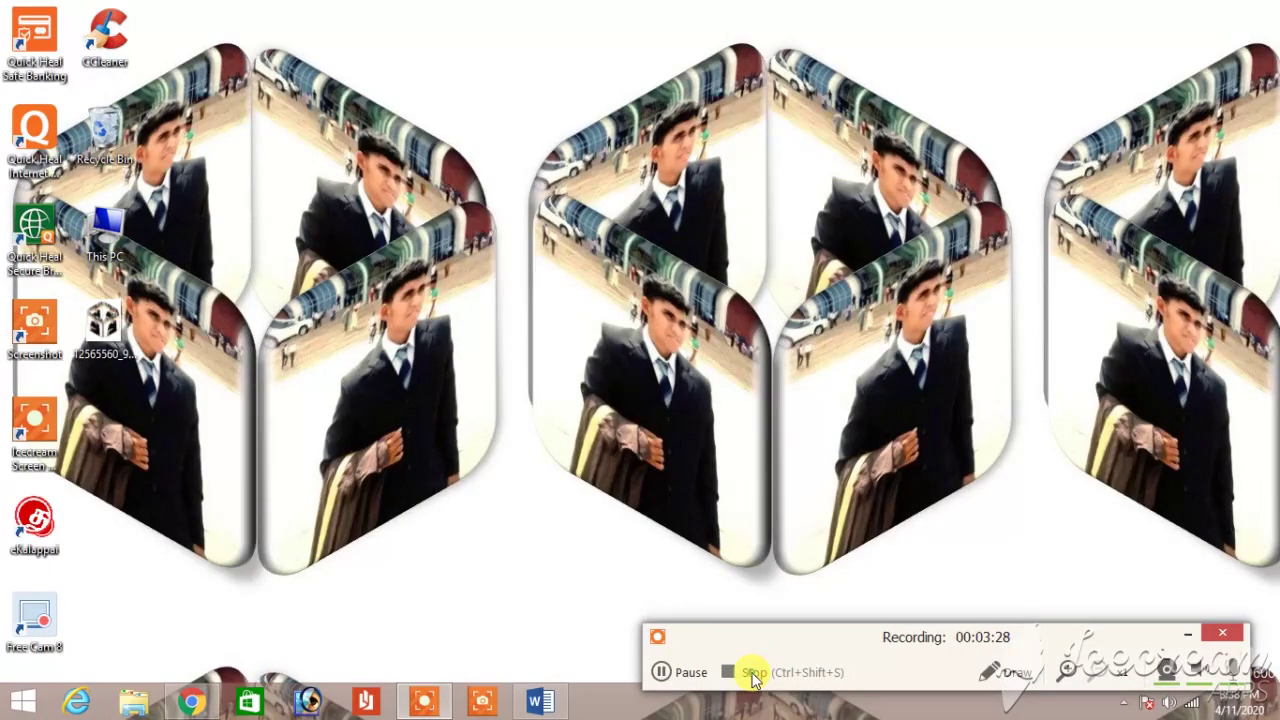